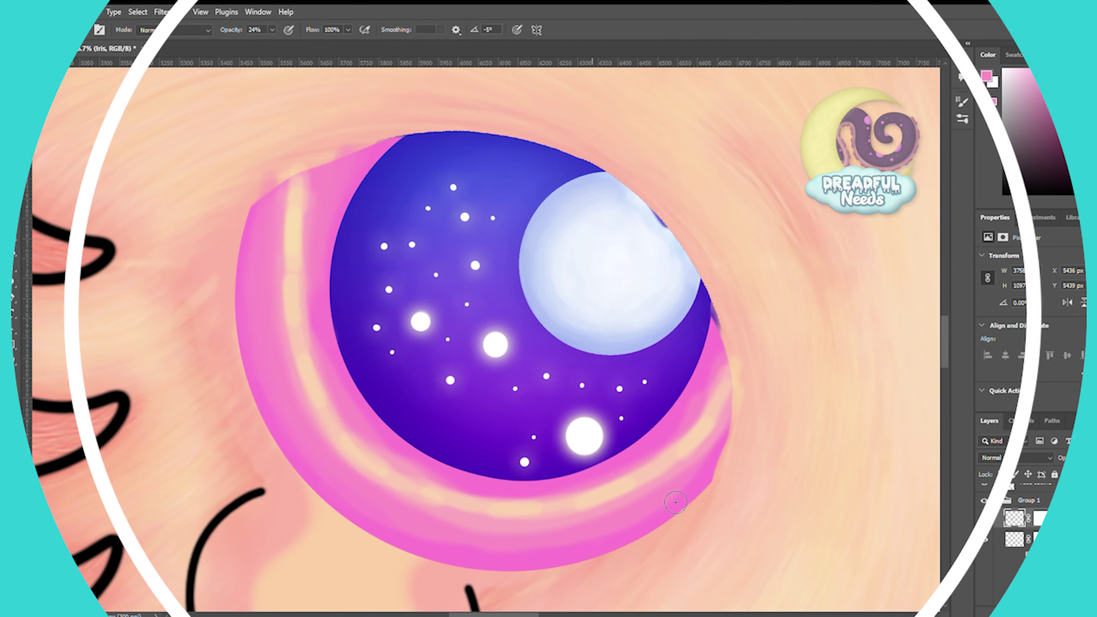
Blend sampled peach strokes along the left, lower and lower-right pink rim.
left_click_drag(375, 150, 386, 145)
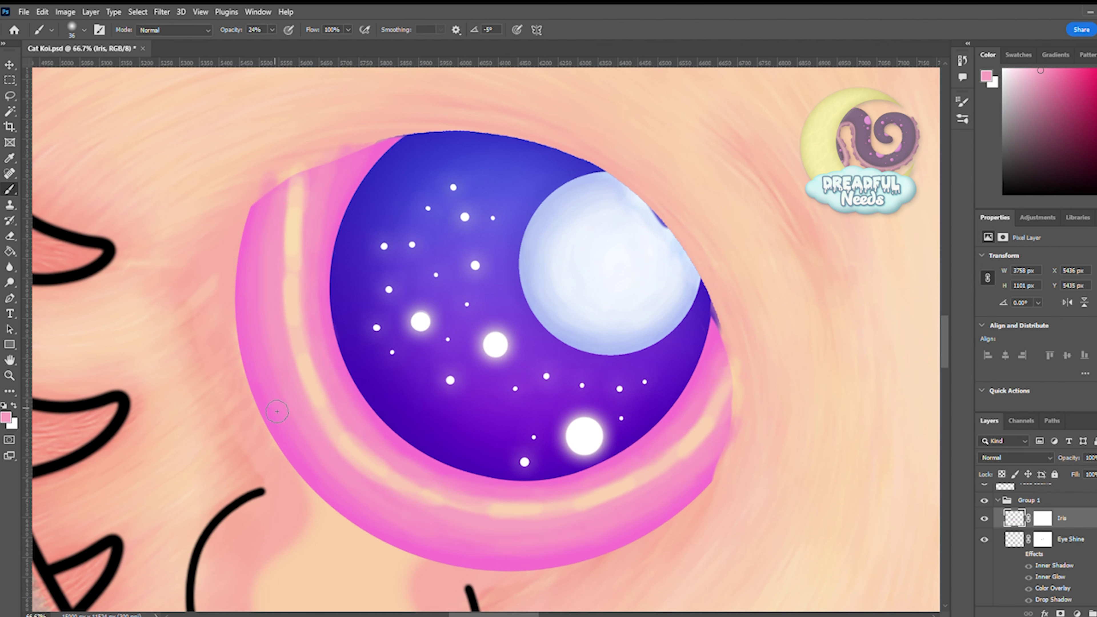
left_click(291, 237, "alt")
mouse_move(288, 325)
left_mouse_down()
mouse_move(319, 169)
mouse_move(378, 488)
mouse_move(732, 410)
left_mouse_up()
left_click_drag(453, 488, 728, 363)
left_click_drag(299, 176, 301, 275)
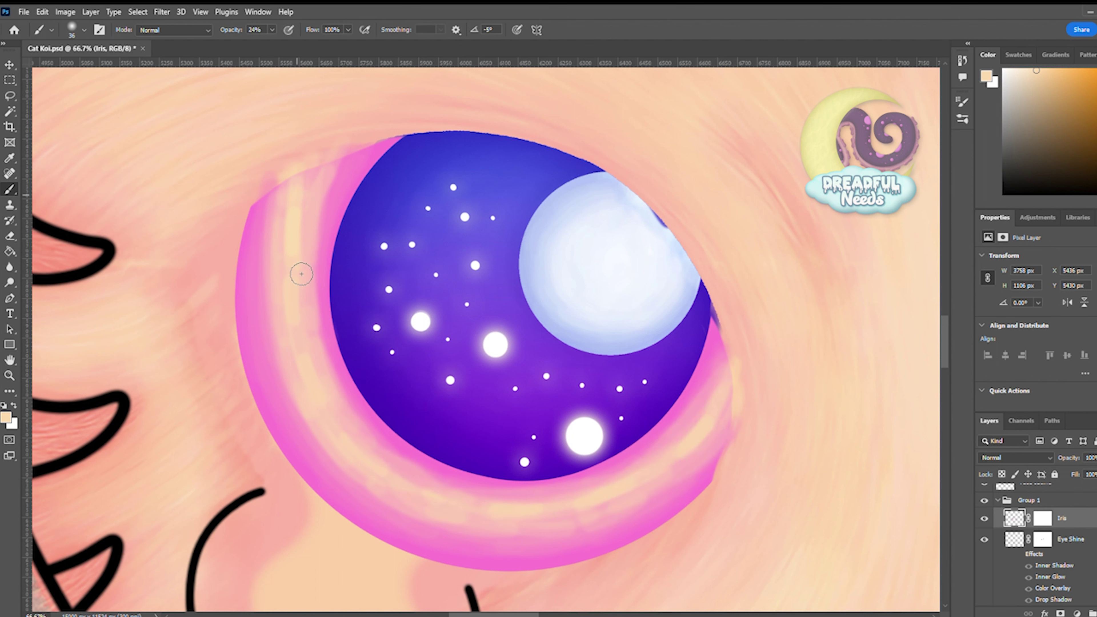
left_click_drag(321, 394, 324, 161)
mouse_move(307, 351)
left_mouse_down()
mouse_move(391, 484)
mouse_move(564, 525)
mouse_move(725, 402)
left_mouse_up()
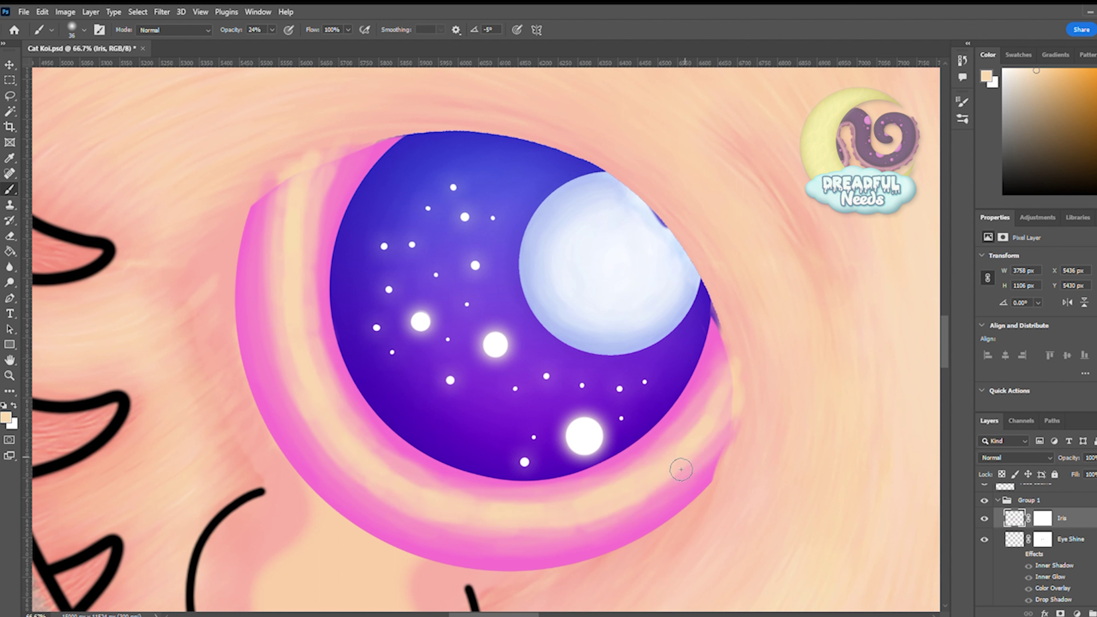
Sample the rim pink and smooth the lower band with a smaller, lower-opacity brush.
left_click(263, 360, "alt")
key("0")
key("9")
key("bracketleft")
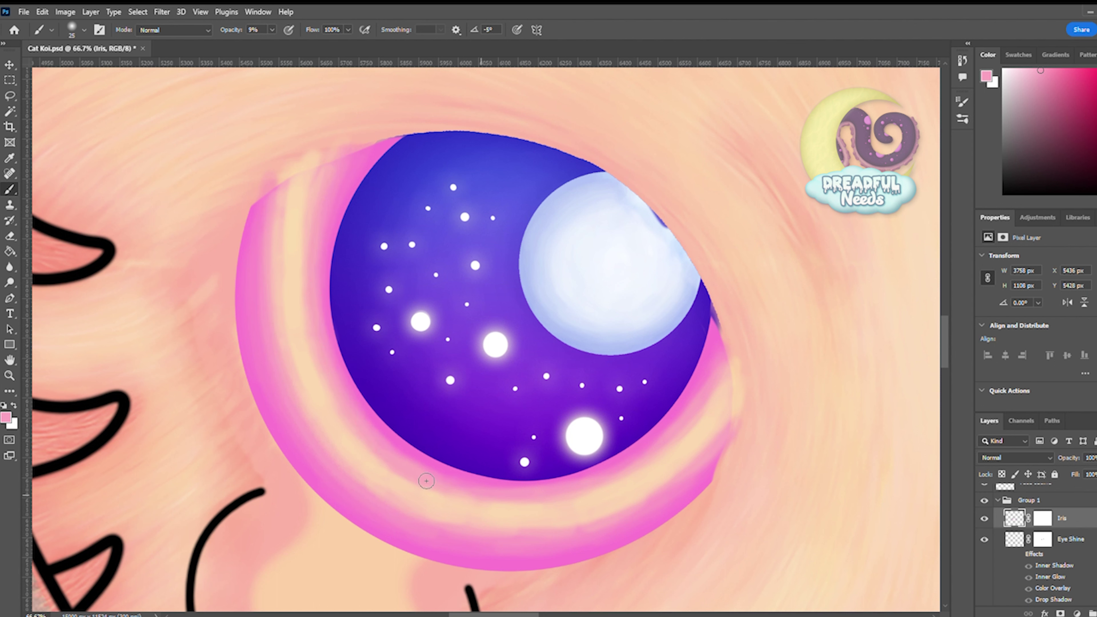
mouse_move(426, 481)
left_mouse_down()
mouse_move(651, 449)
mouse_move(503, 492)
left_mouse_up()
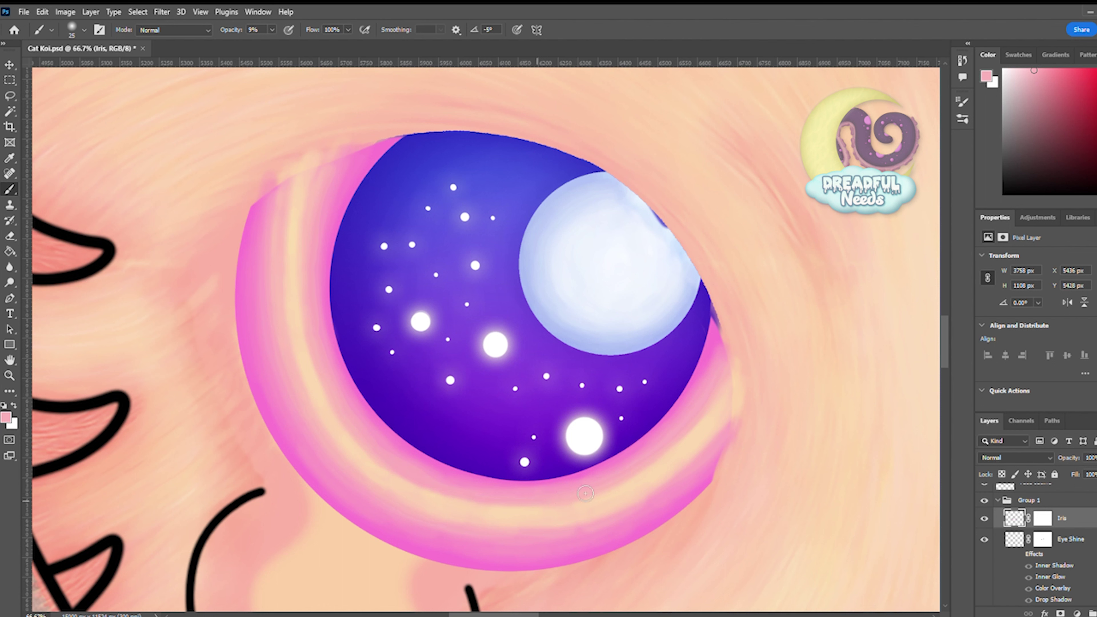
left_click_drag(419, 482, 544, 510)
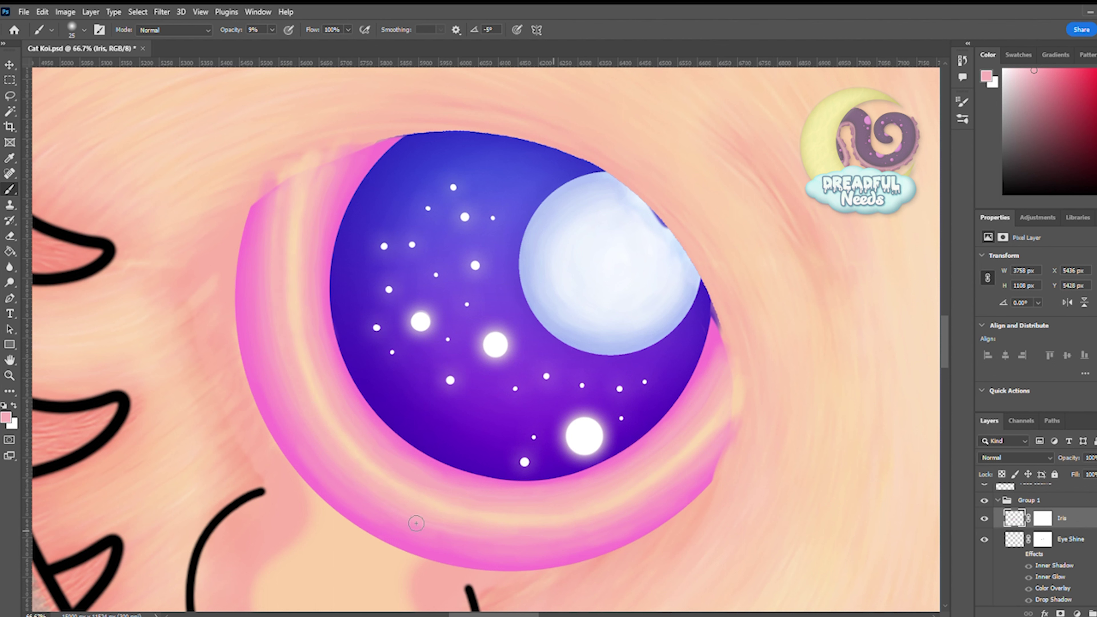
left_click_drag(438, 540, 380, 497)
Lighten the lower and upper-left rim with a sampled light peach.
left_click(544, 522, "alt")
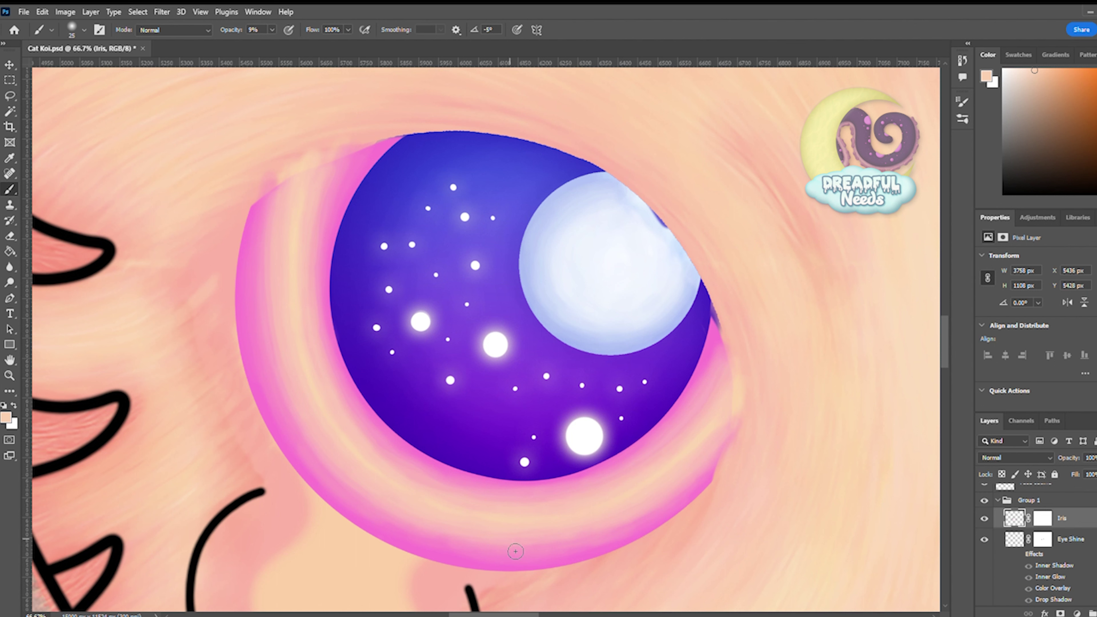
left_click_drag(516, 551, 272, 217)
left_click_drag(321, 188, 321, 400)
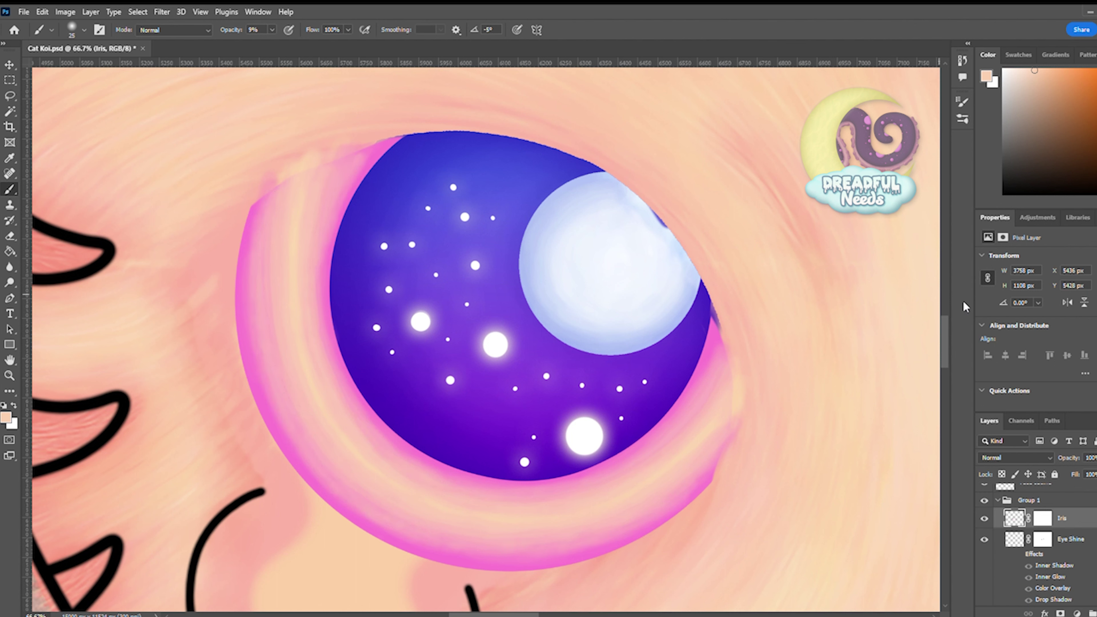
Paint a dark magenta line along the left and lower rim.
mouse_move(272, 194)
left_mouse_down()
mouse_move(293, 408)
mouse_move(460, 540)
left_mouse_up()
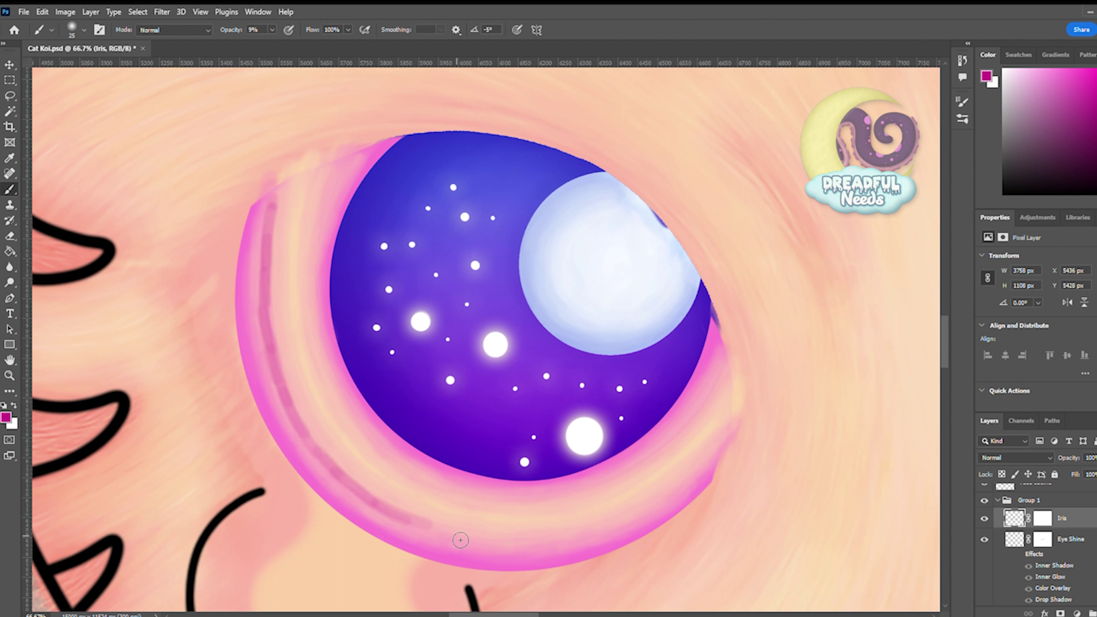
left_click_drag(719, 434, 421, 534)
left_click_drag(270, 218, 269, 256)
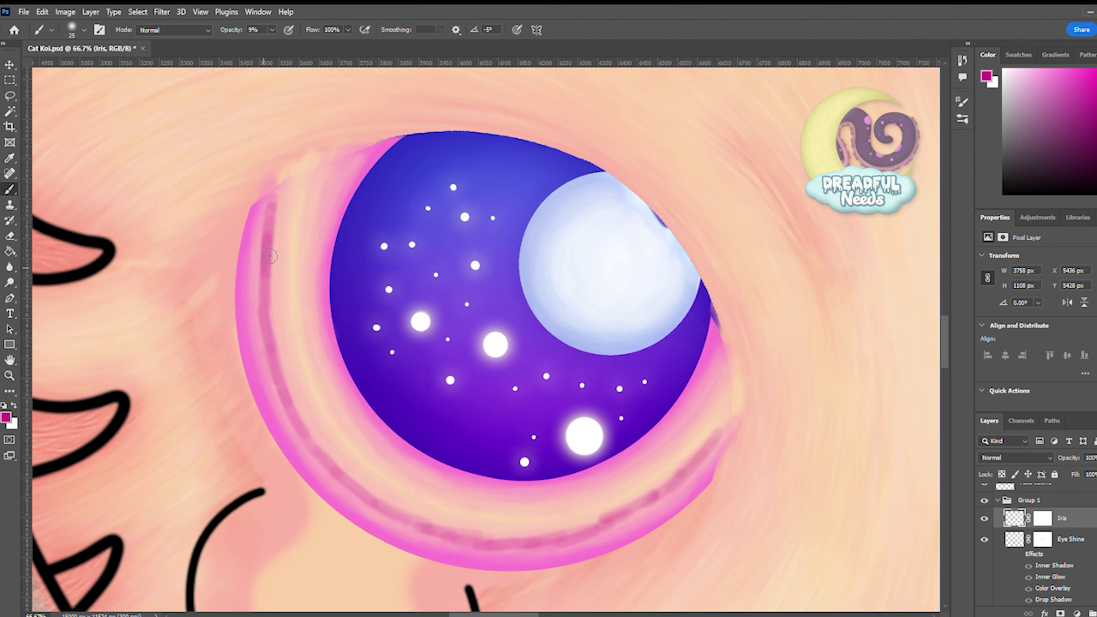
mouse_move(273, 194)
left_mouse_down()
mouse_move(267, 333)
mouse_move(294, 406)
mouse_move(347, 482)
left_mouse_up()
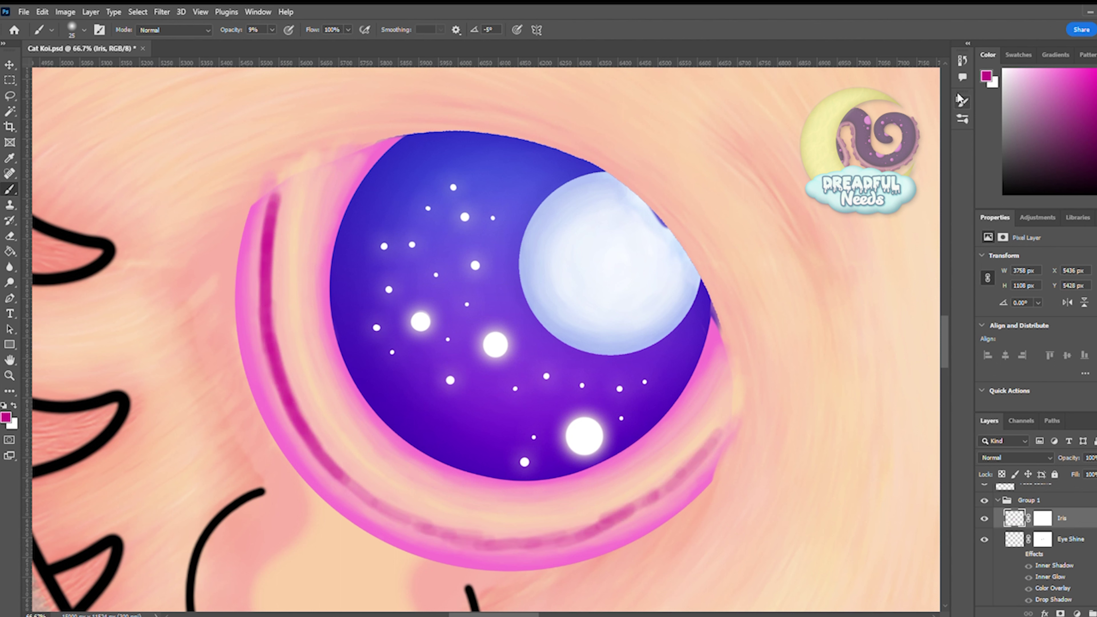
mouse_move(719, 434)
left_mouse_down()
mouse_move(669, 496)
mouse_move(605, 525)
left_mouse_up()
mouse_move(453, 540)
left_mouse_down()
mouse_move(360, 496)
mouse_move(443, 530)
left_mouse_up()
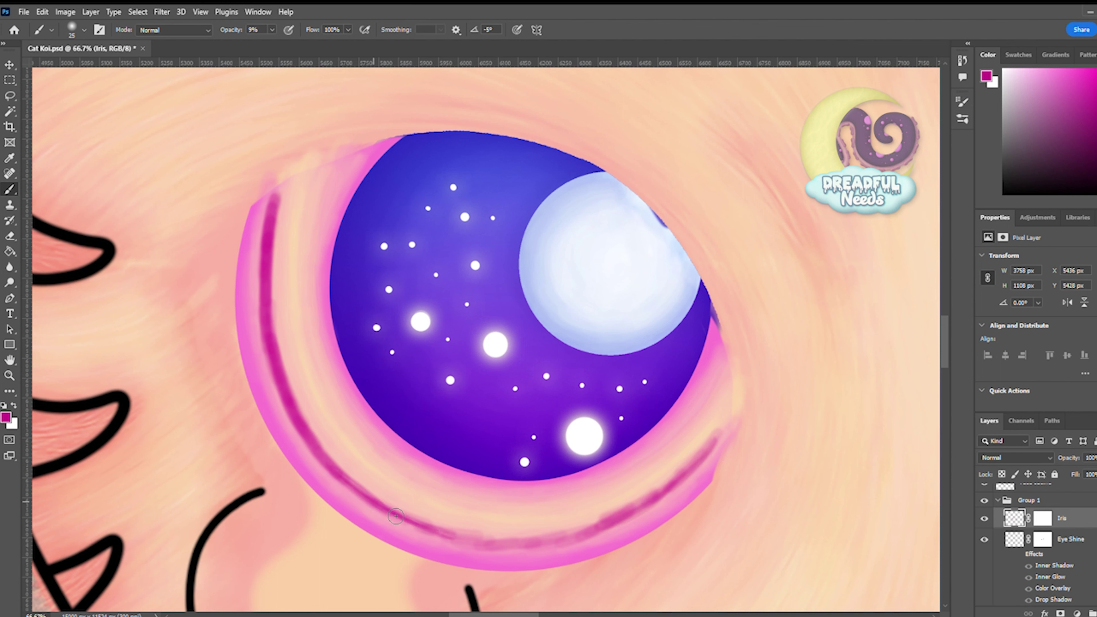
mouse_move(319, 452)
left_mouse_down()
mouse_move(507, 545)
mouse_move(620, 521)
left_mouse_up()
Soften the left and lower-right magenta line with a sampled light skin-pink.
left_click(286, 199, "alt")
left_click_drag(285, 195, 270, 311)
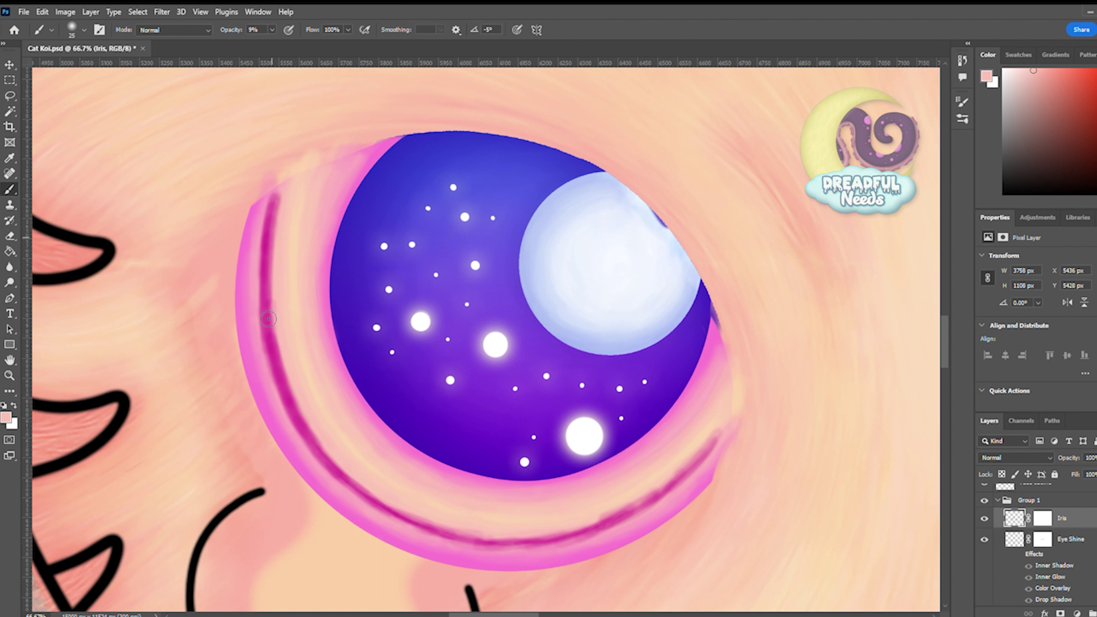
left_click_drag(276, 250, 285, 397)
left_click_drag(280, 324, 282, 200)
mouse_move(292, 380)
left_mouse_down()
mouse_move(359, 480)
mouse_move(285, 366)
left_mouse_up()
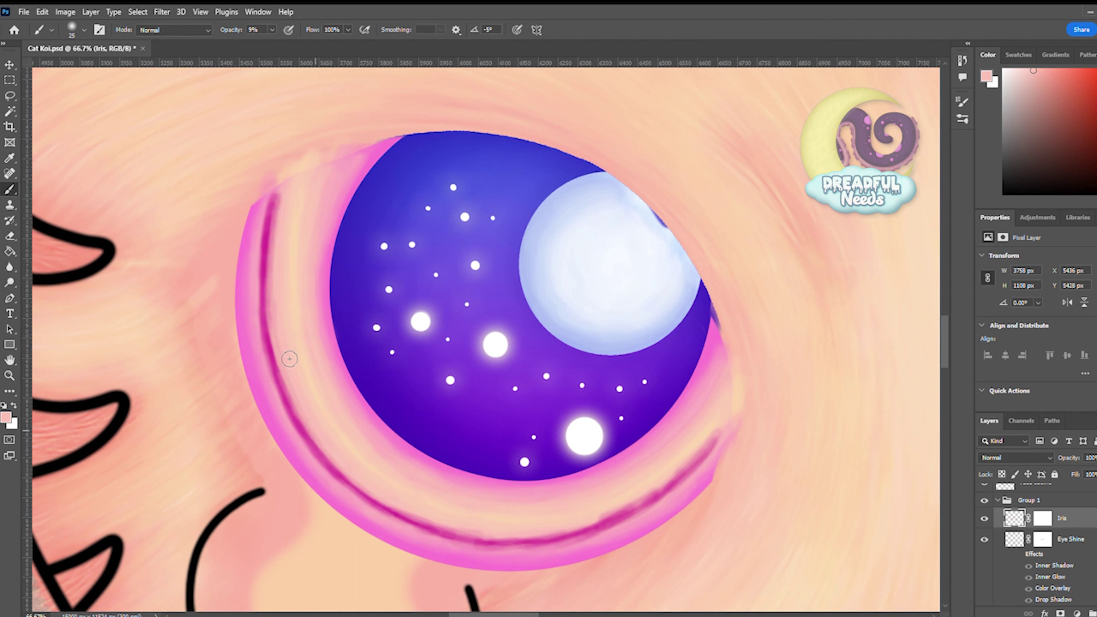
left_click_drag(585, 528, 641, 501)
Blend the rim line with a brighter sampled pink and lighten its left end.
left_click(255, 204, "alt")
mouse_move(264, 173)
left_mouse_down()
mouse_move(268, 359)
mouse_move(265, 248)
left_mouse_up()
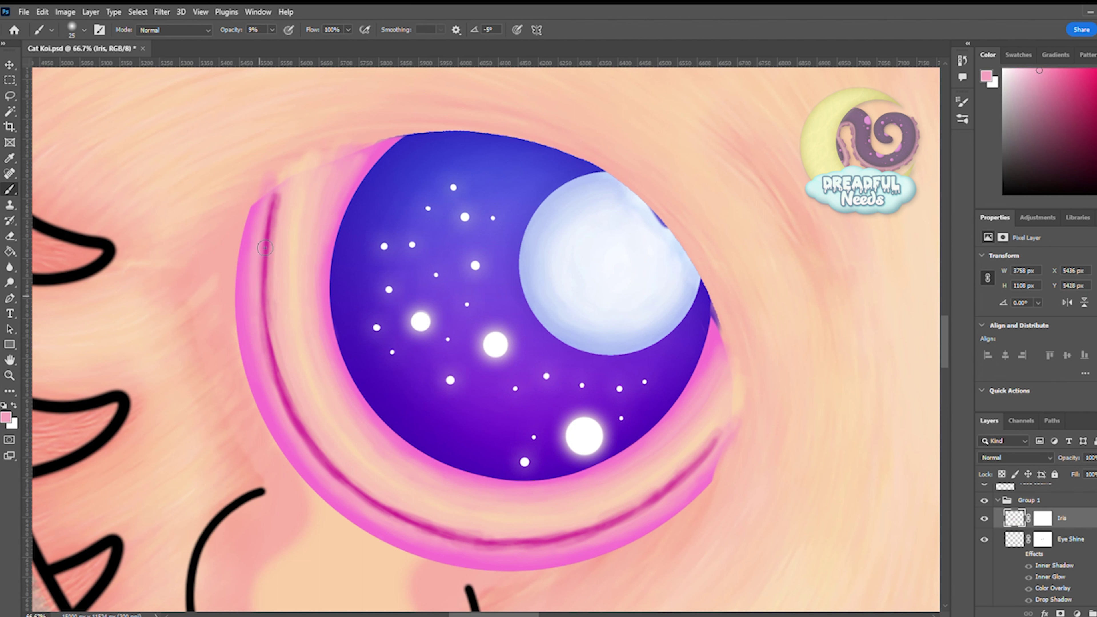
mouse_move(309, 449)
left_mouse_down()
mouse_move(343, 481)
mouse_move(272, 372)
mouse_move(320, 465)
left_mouse_up()
left_click_drag(264, 350, 261, 259)
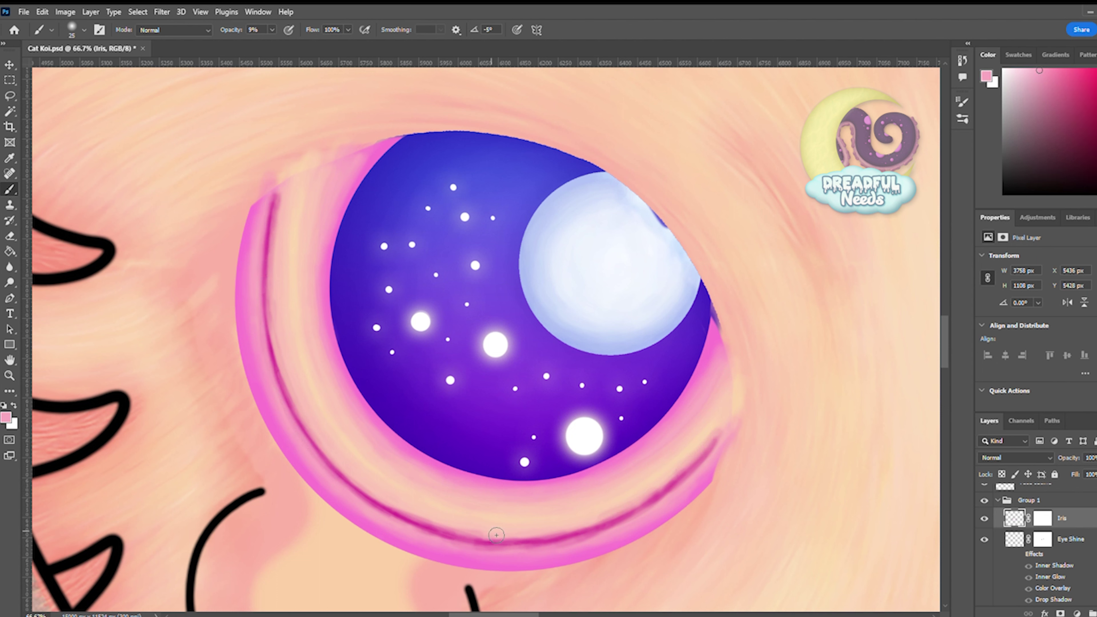
left_click_drag(497, 535, 436, 541)
left_click_drag(554, 542, 597, 542)
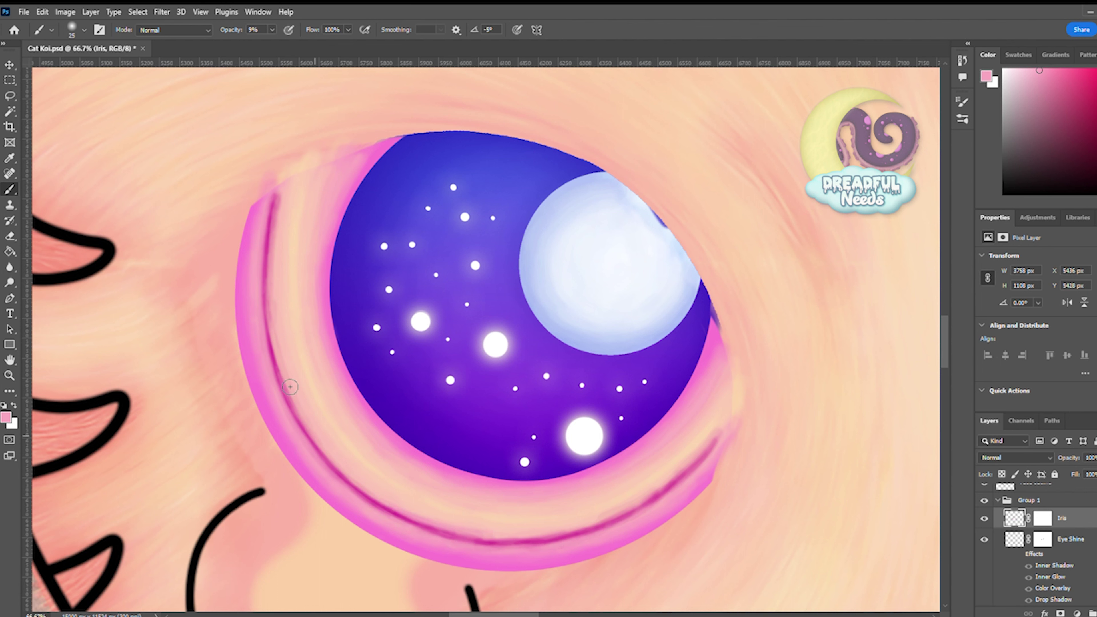
left_click_drag(273, 234, 279, 197)
mouse_move(269, 333)
left_mouse_down()
mouse_move(297, 415)
mouse_move(462, 531)
mouse_move(580, 535)
mouse_move(635, 505)
mouse_move(528, 554)
left_mouse_up()
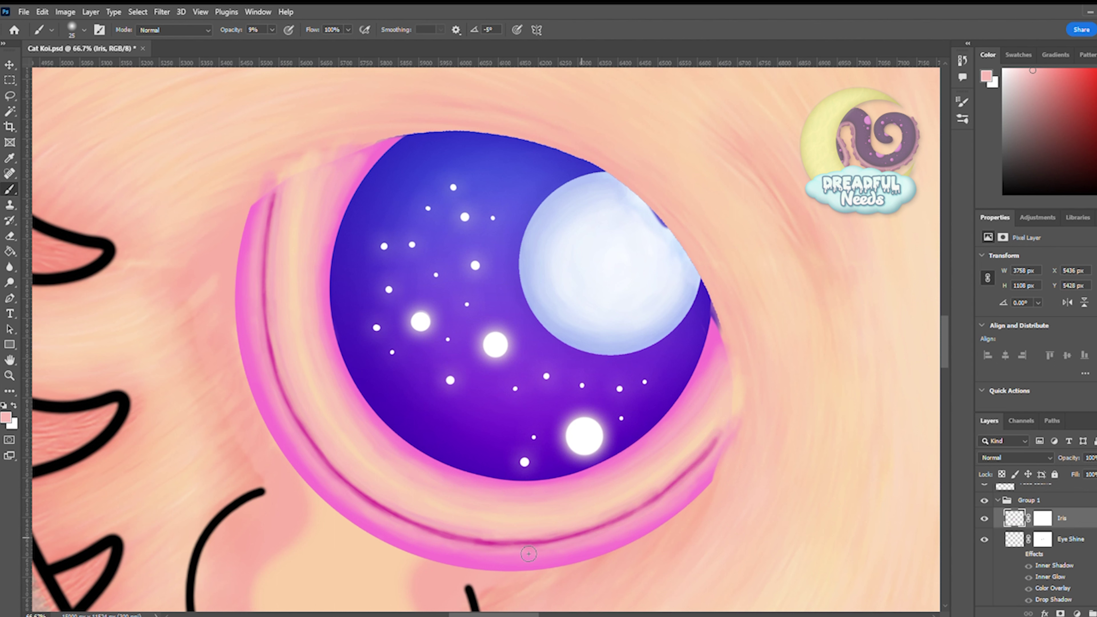
Sample rim pinks and paint the lower-right streak pinker, then pick a paler pink.
left_click(277, 196, "alt")
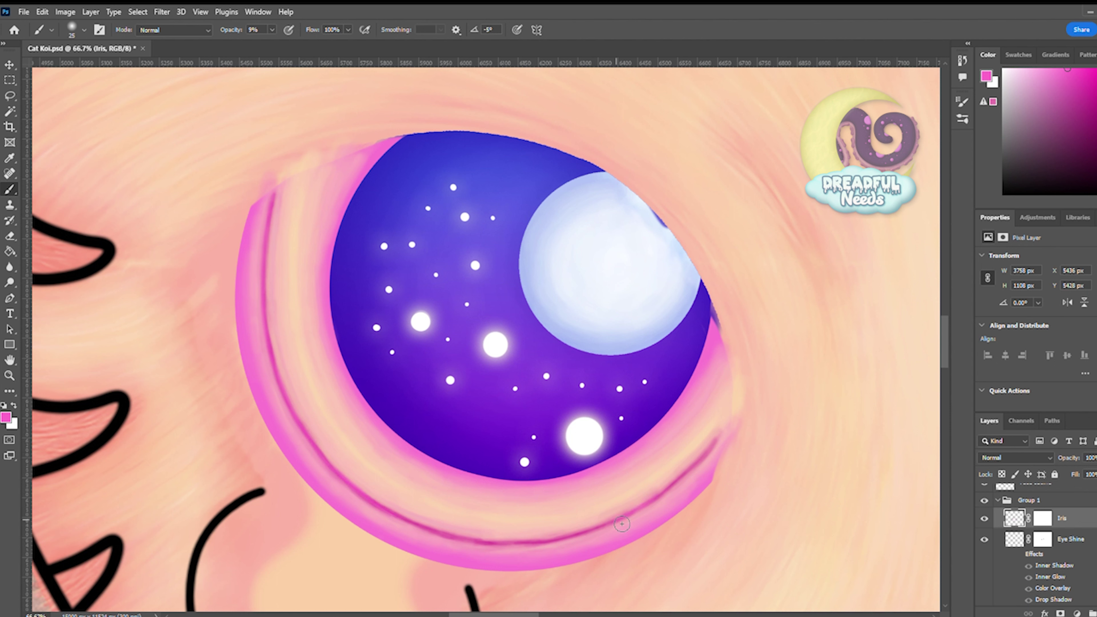
left_click_drag(621, 524, 633, 506)
left_click(410, 542, "alt")
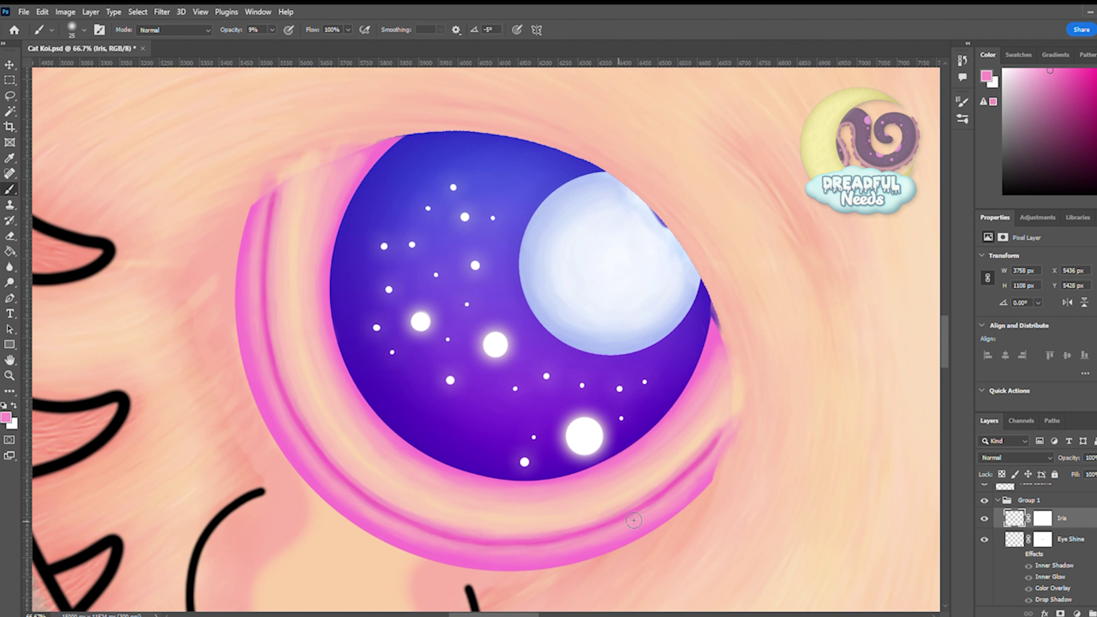
left_click(259, 236, "alt")
On a new layer, dot four small saturated pink spots around the rim at full opacity.
left_click(603, 556, "alt")
key("ctrl+shift+alt+n")
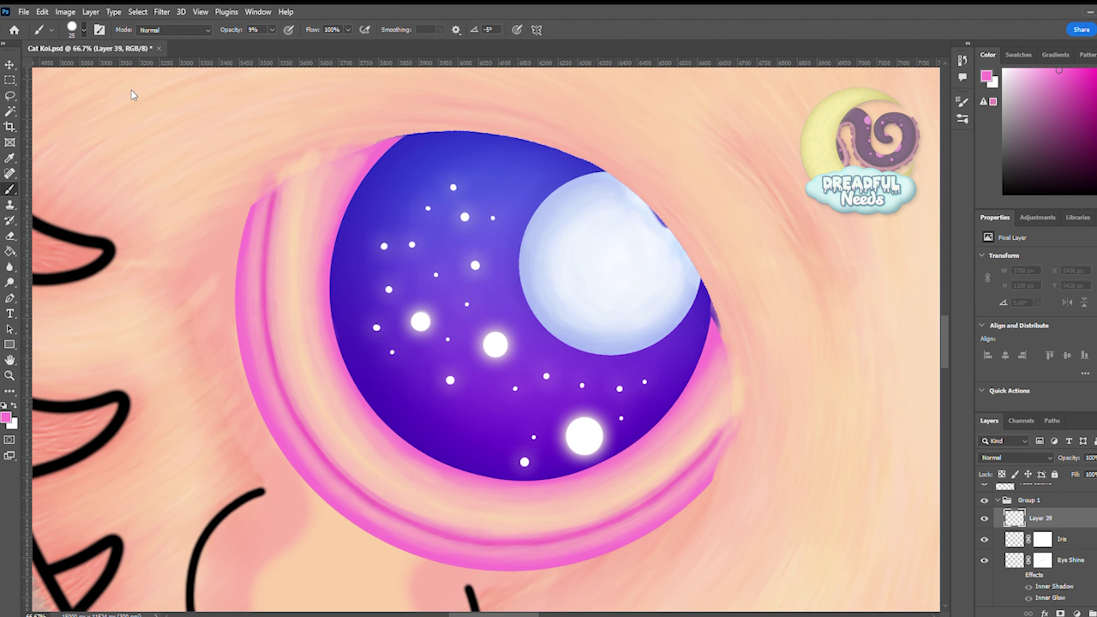
key("0")
left_click(288, 211)
left_click(358, 435)
left_click(686, 441)
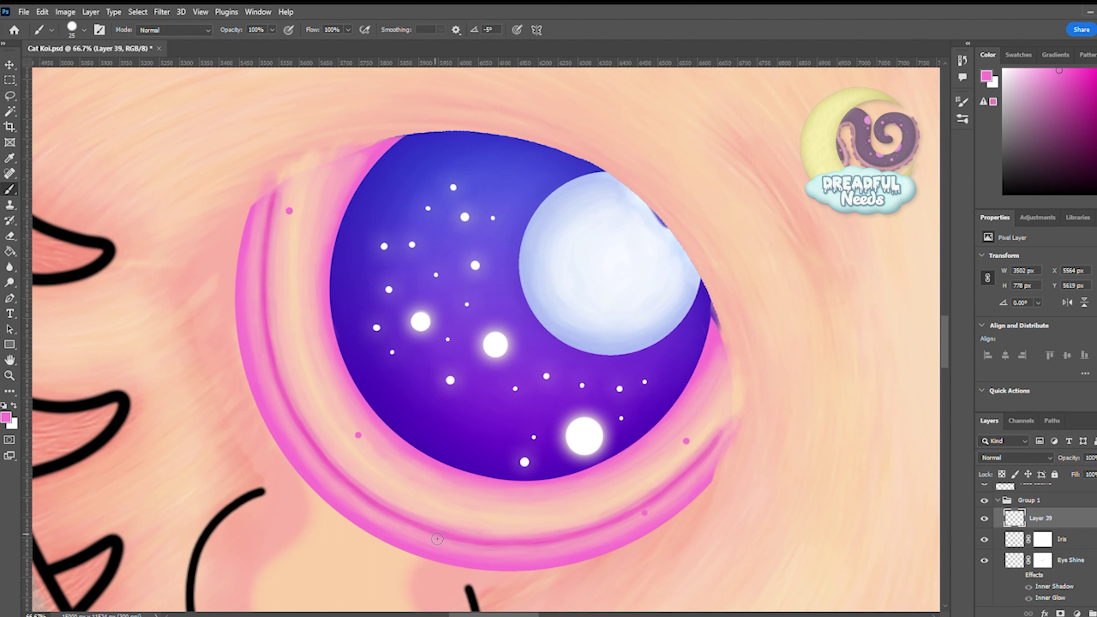
left_click(645, 513)
Paint larger and then big pink dots around the rim with a bigger brush.
key("bracketright")
key("bracketright")
key("bracketright")
left_click(306, 362)
left_click(448, 529)
left_click(728, 392)
left_click(320, 163)
left_click(552, 519)
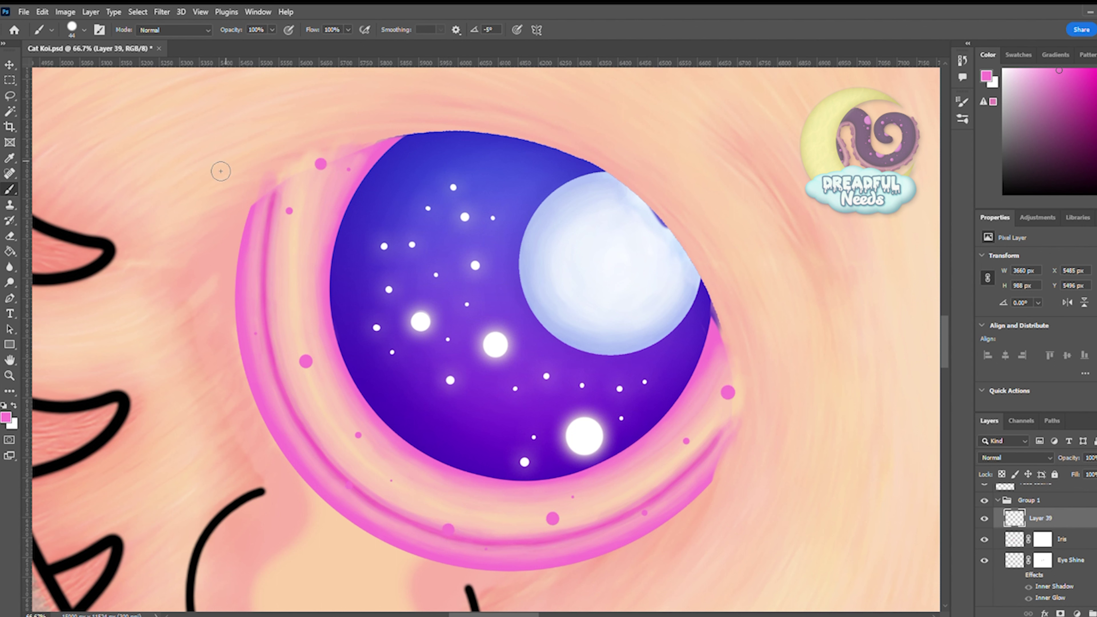
key("bracketright")
key("bracketright")
key("bracketright")
left_click(266, 275)
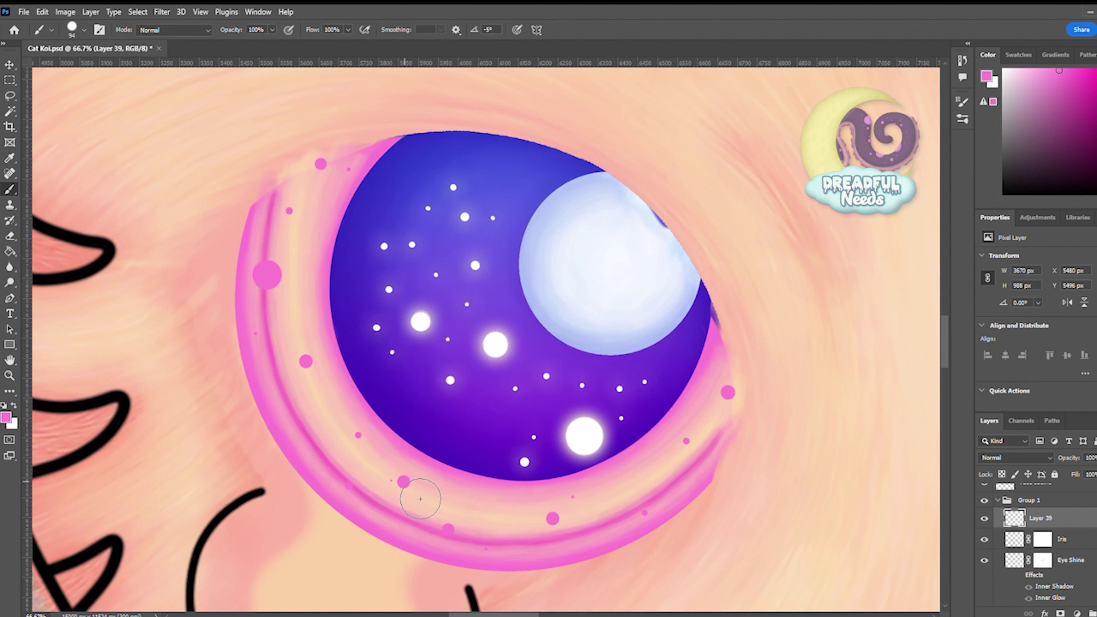
left_click(403, 482)
left_click(686, 471)
Erase the centres of two big dots to hollow them into rings.
key("e")
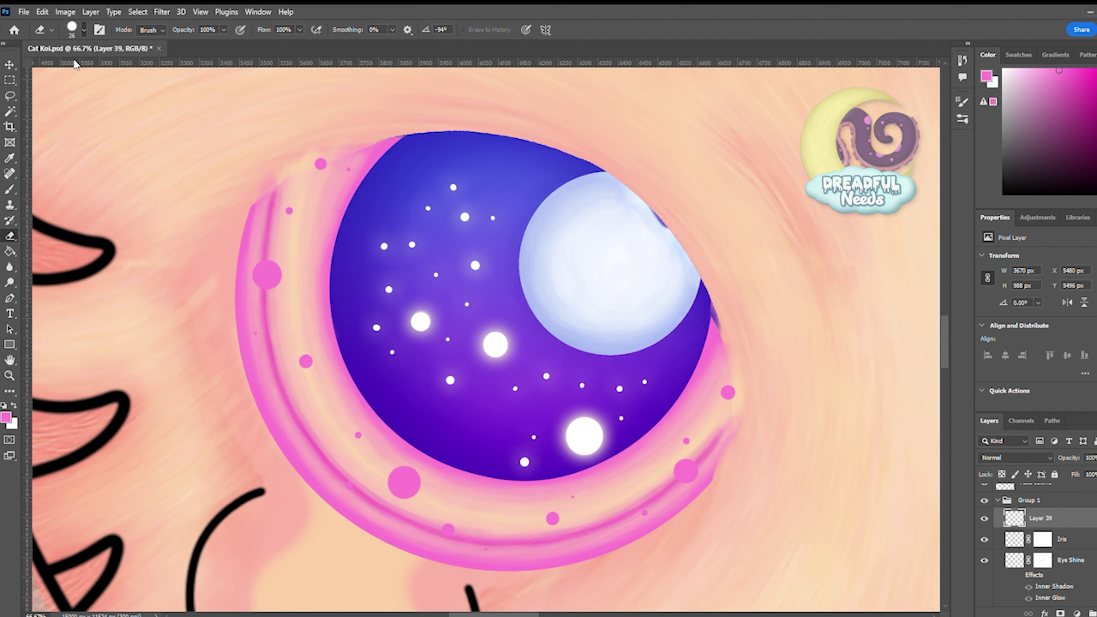
left_click(267, 274)
left_click(404, 481)
key("bracketleft")
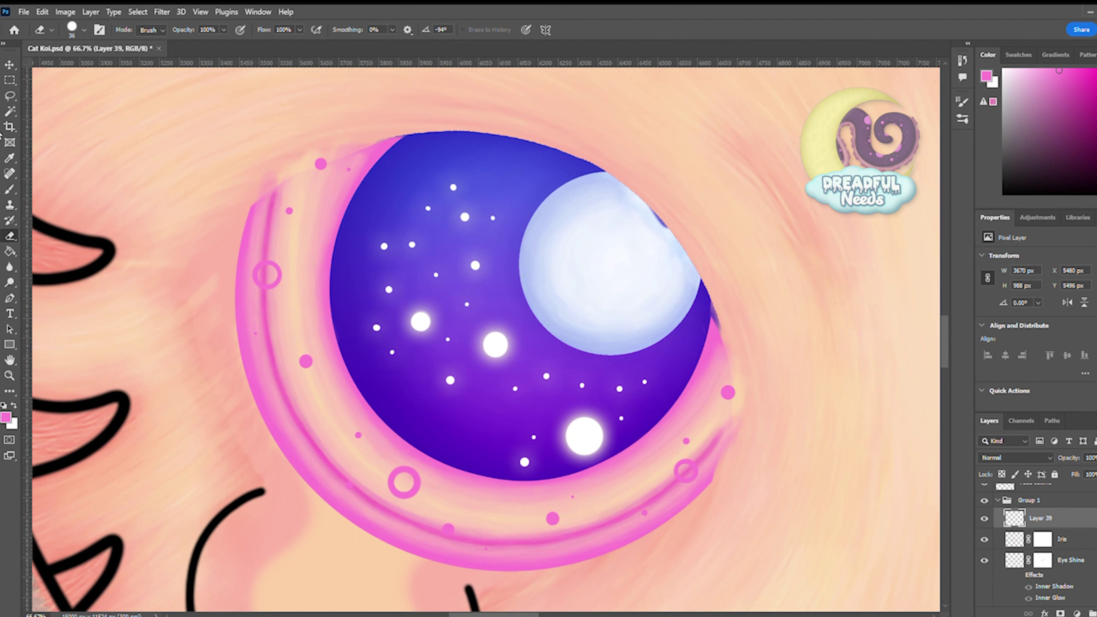
Give Layer 39's dots an outer glow and a purple Color Overlay.
key("i")
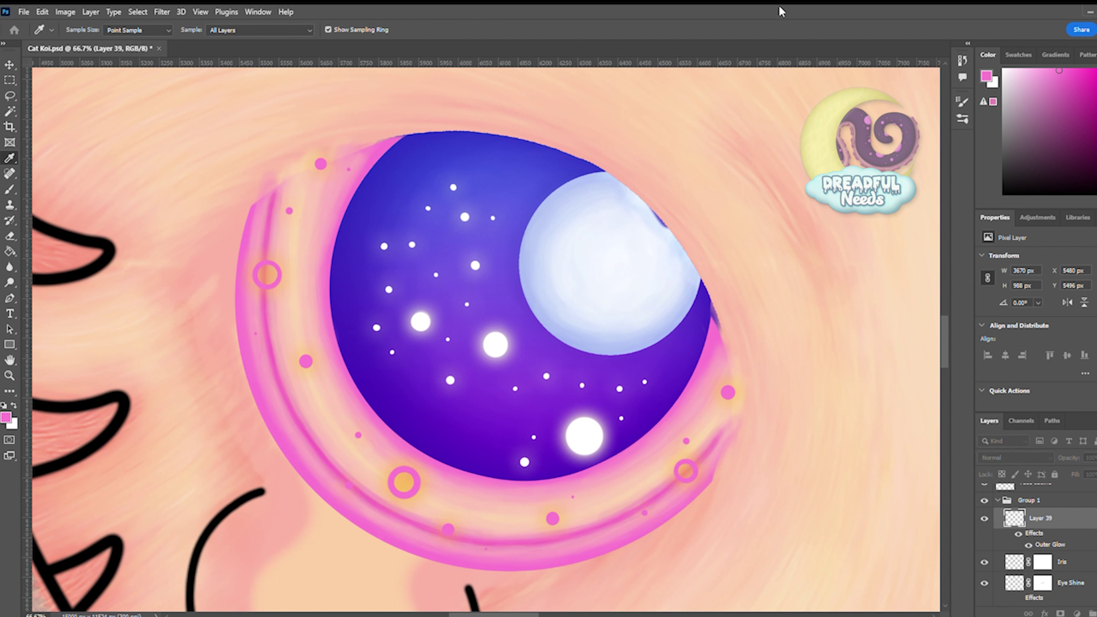
key("h")
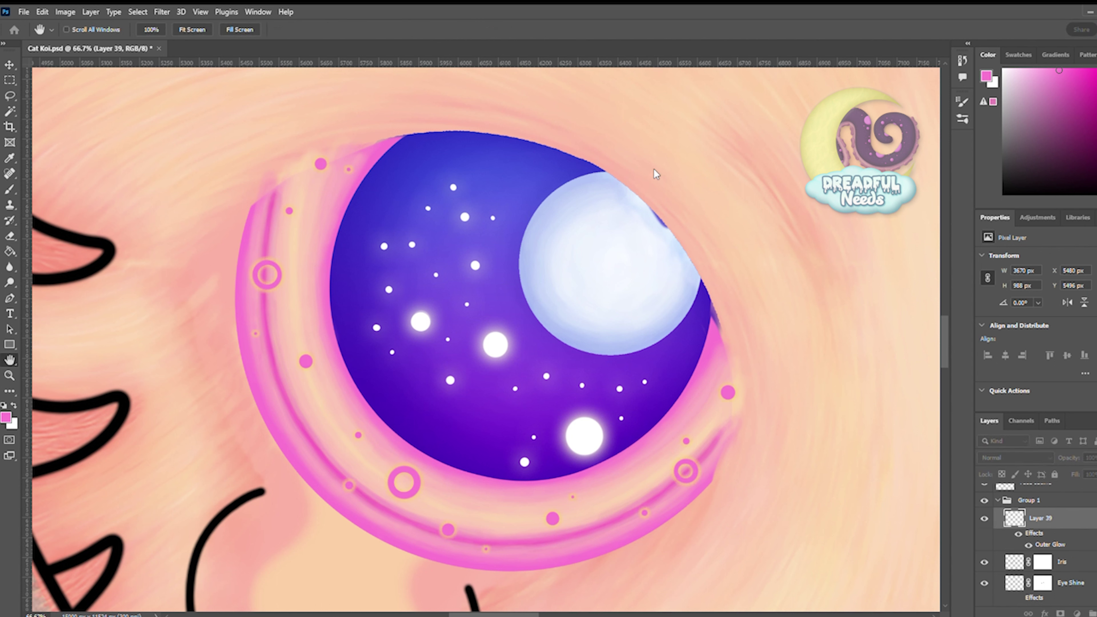
key("i")
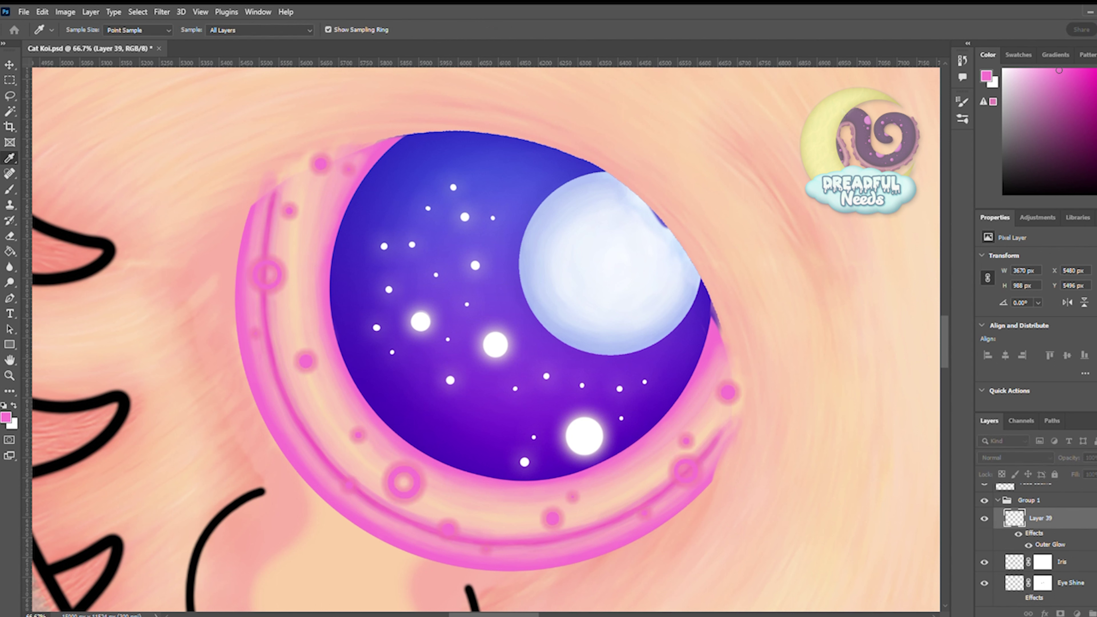
key("h")
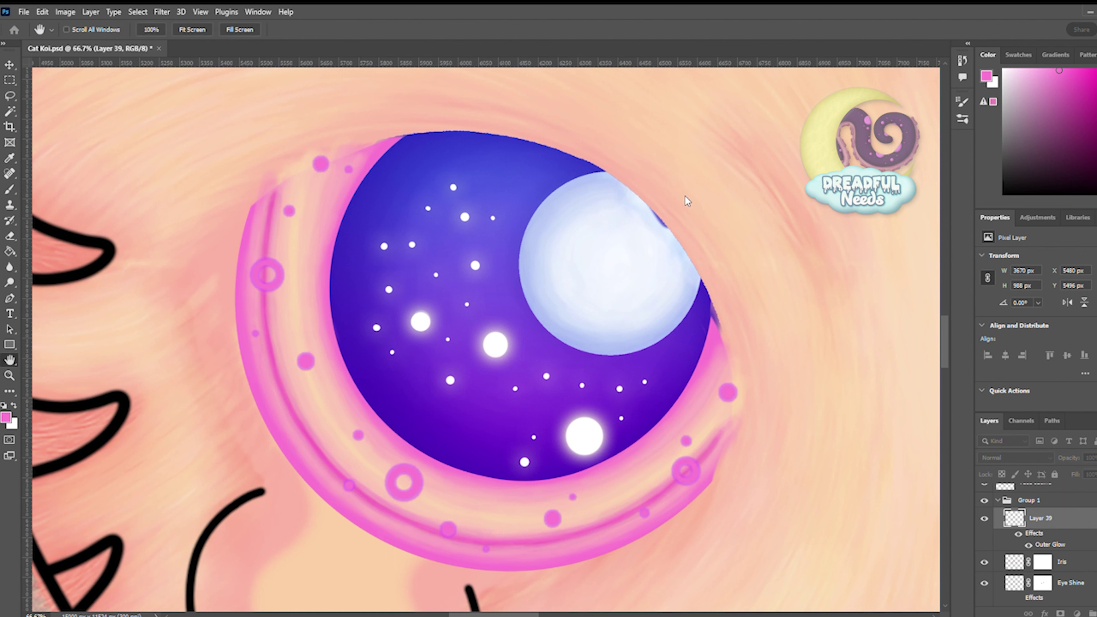
key("i")
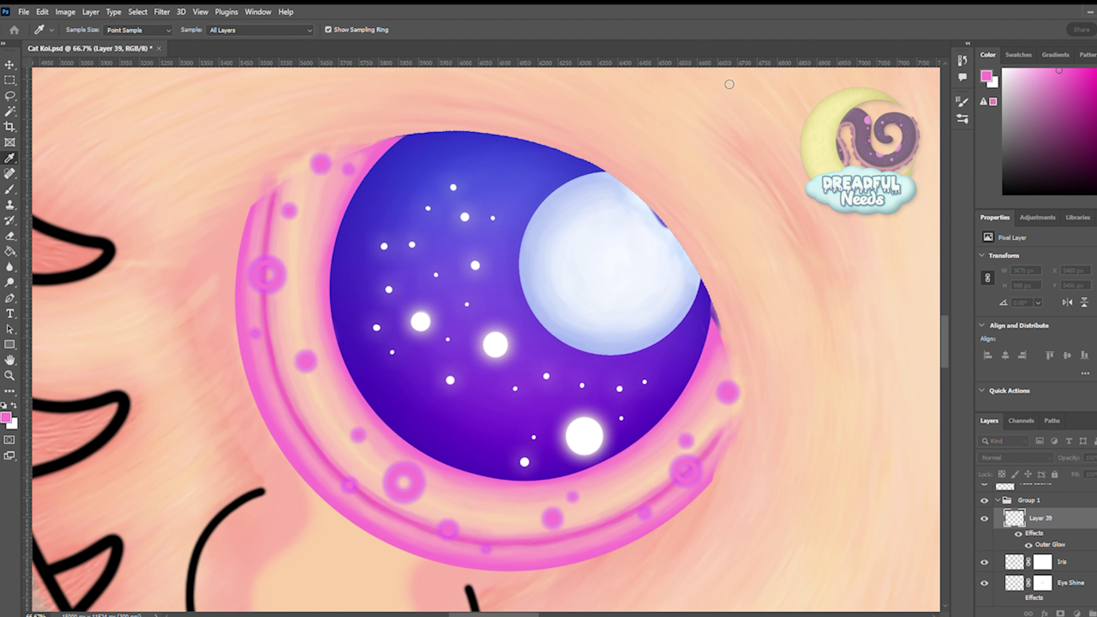
key("ctrl+shift+z")
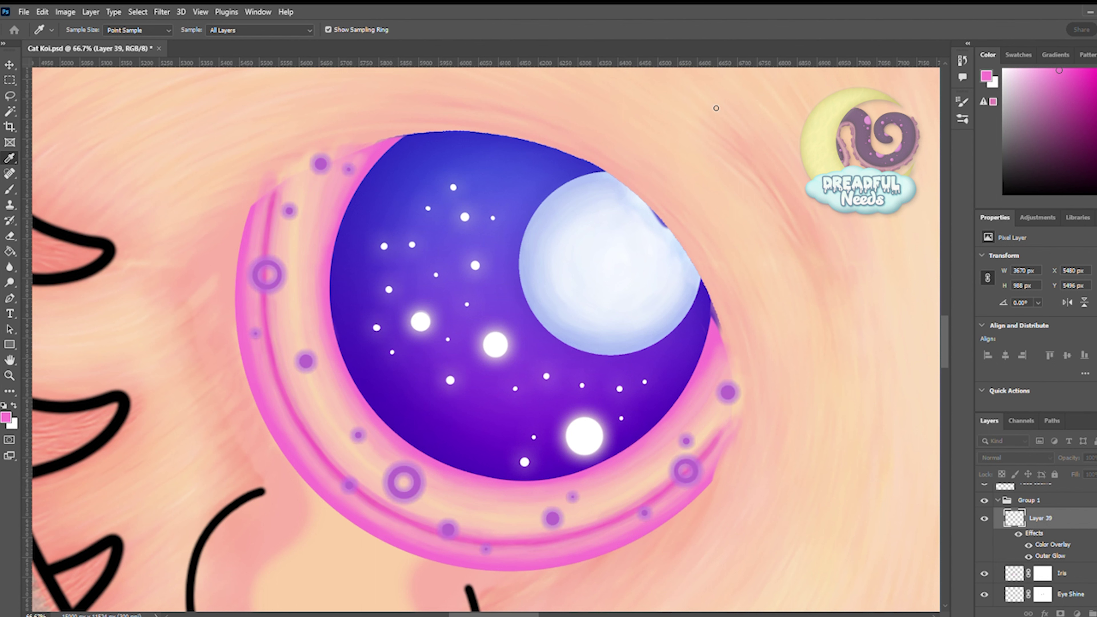
Try lowering the dots layer opacity to 65%, then restore full opacity.
key("6")
key("5")
key("e")
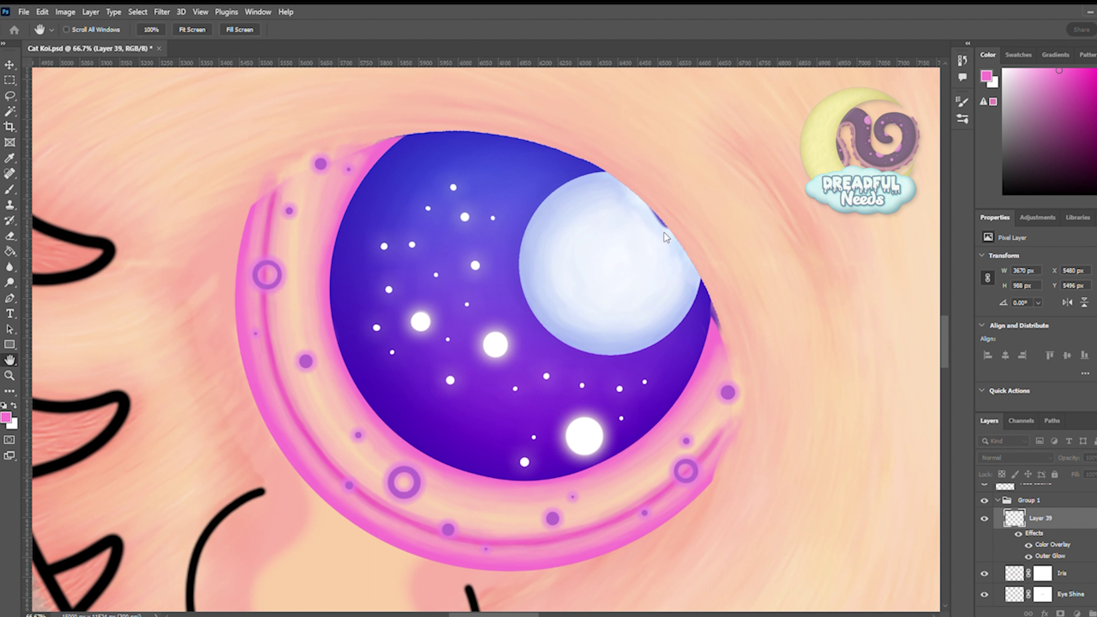
key("ctrl+z")
Add an Inner Shadow to Layer 39, keeping the original glow colour.
double_click(1063, 552)
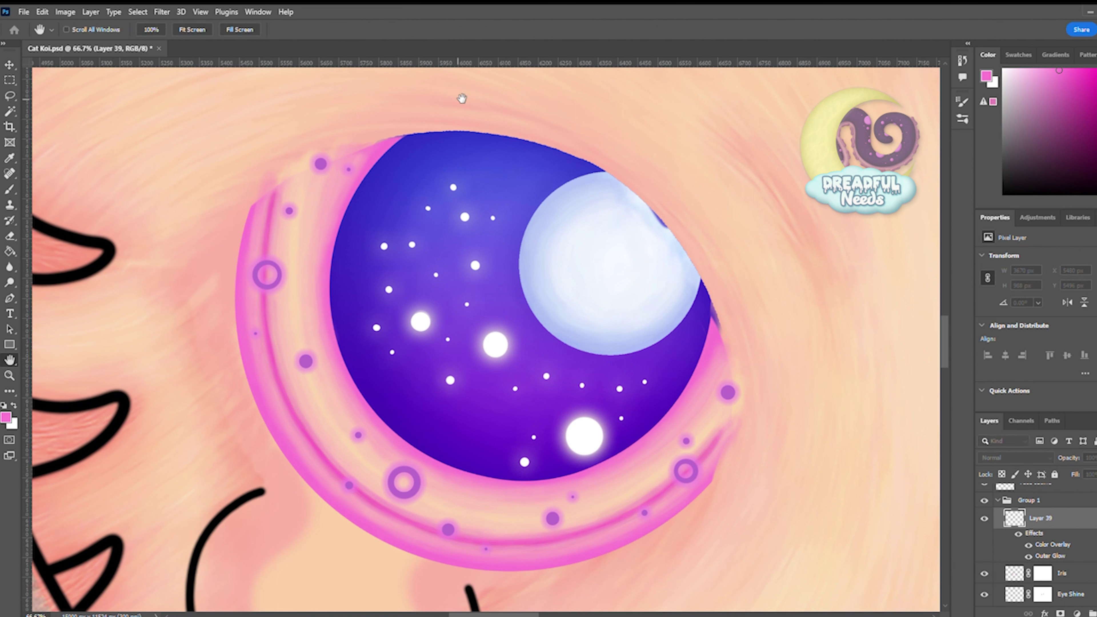
left_click(699, 108)
key("Escape")
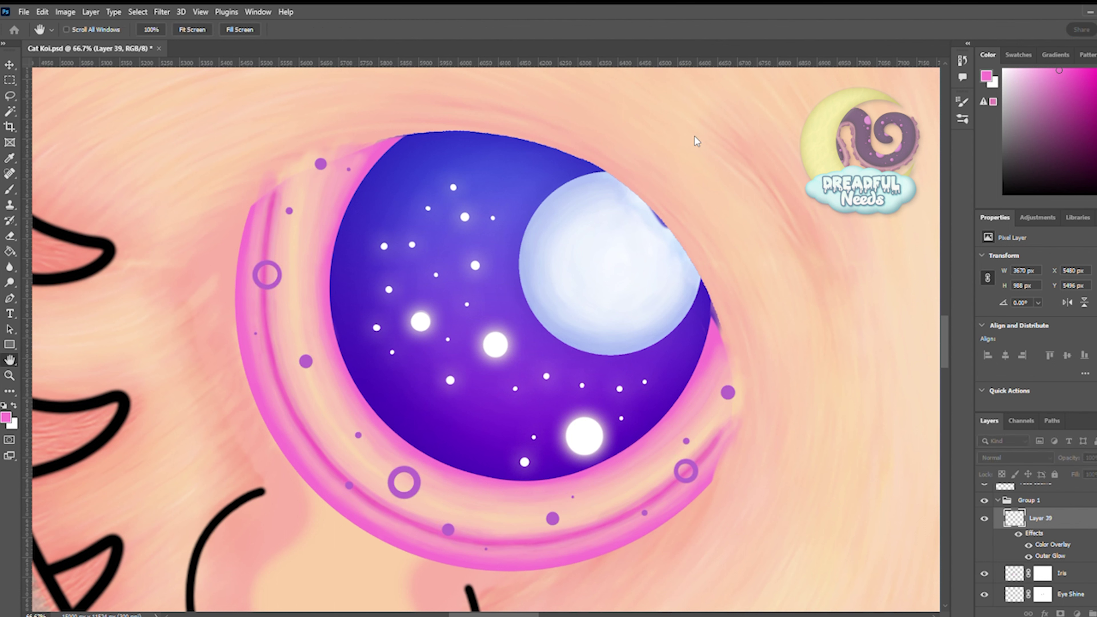
key("i")
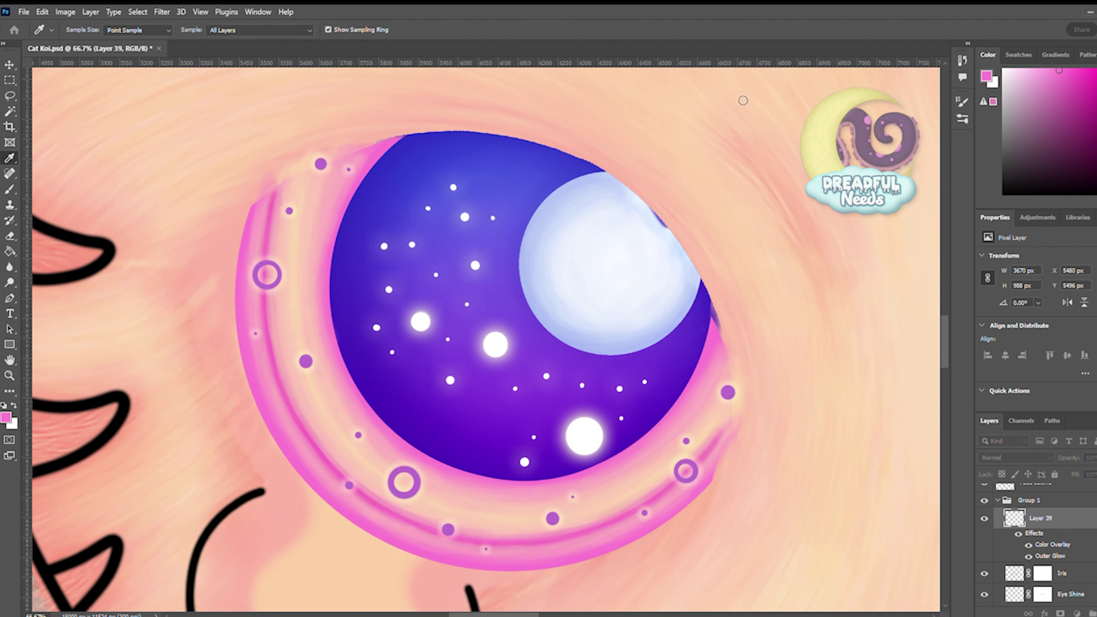
key("h")
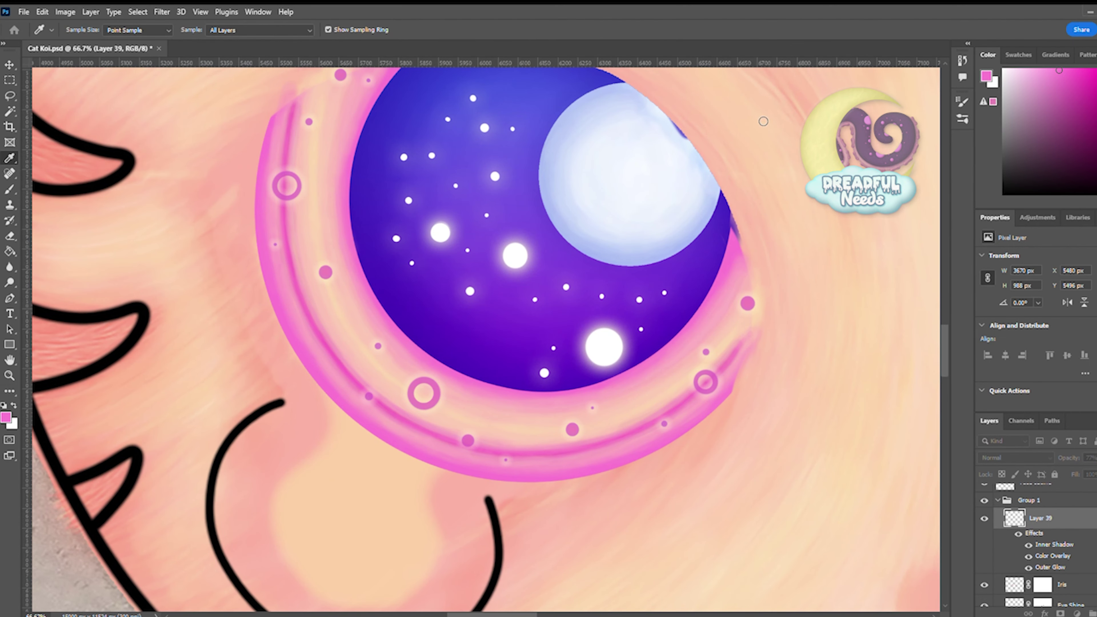
Change Layer 39's Color Overlay from purple to a pale peach-pink.
key("i")
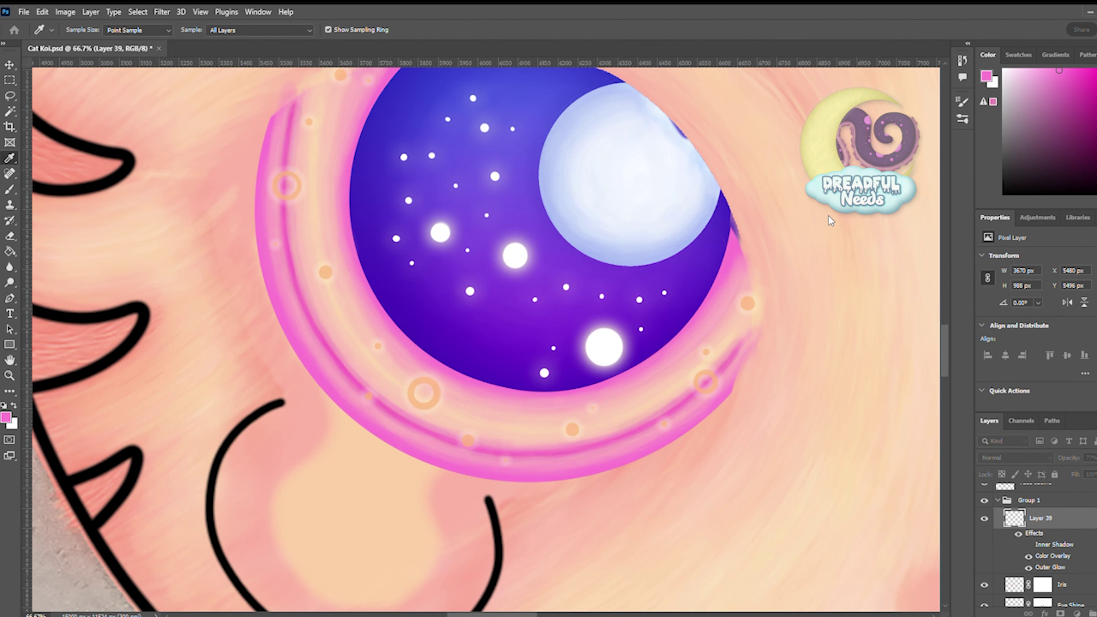
key("h")
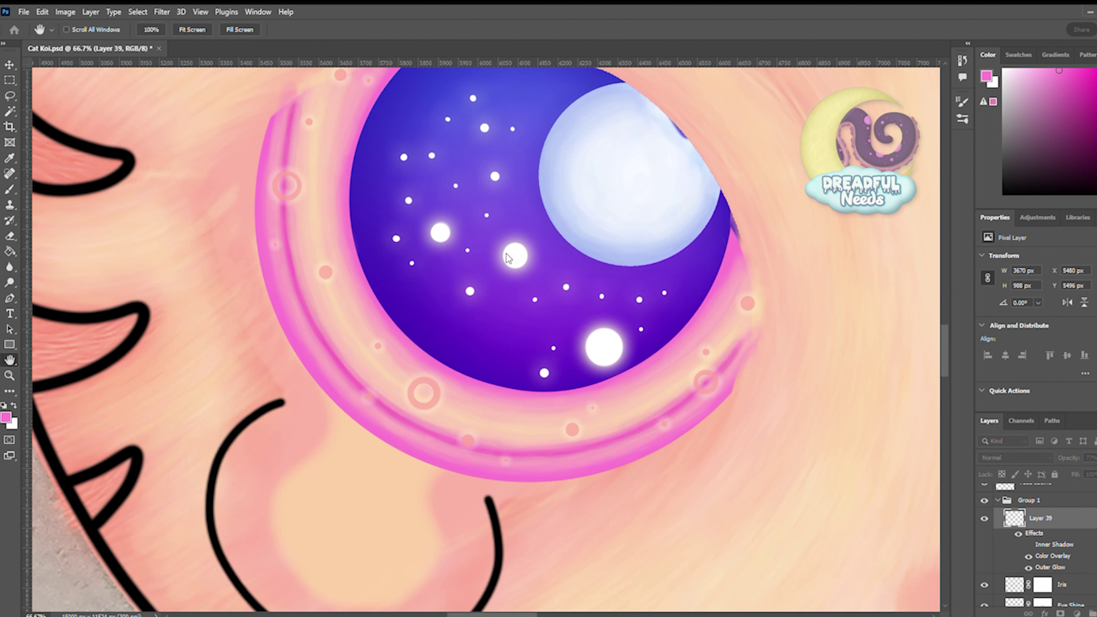
key("e")
scroll(50, 239, "down", 5, "alt")
Erase three rim circles on the lower, upper and right rim and fade Layer 39 to 50%.
scroll(50, 239, "up", 4, "alt")
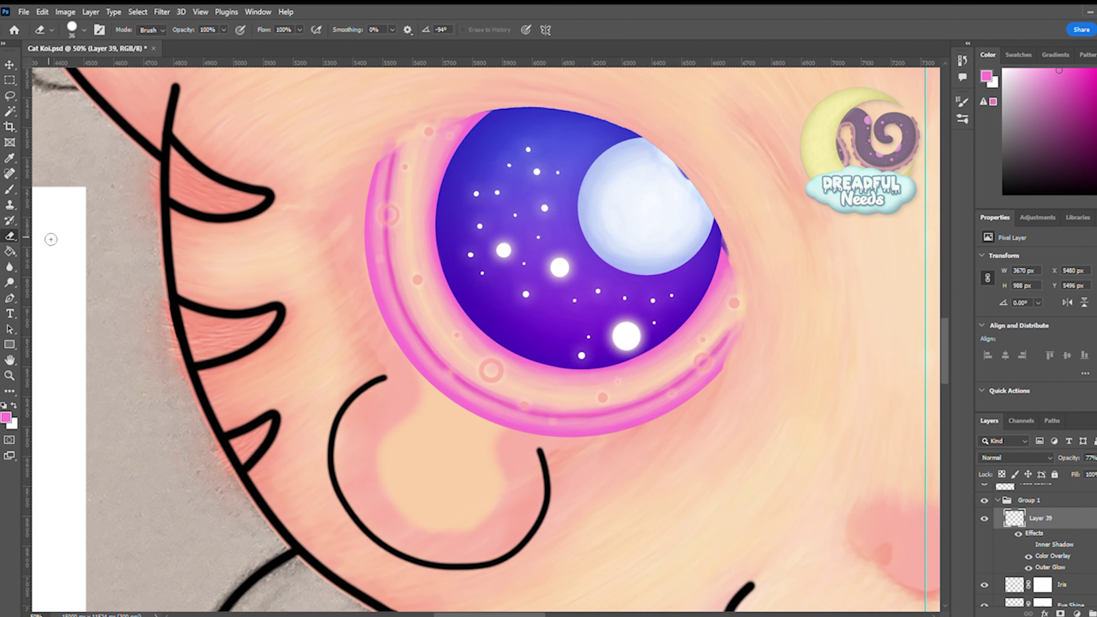
left_click(490, 370)
left_click(387, 214)
left_click(702, 362)
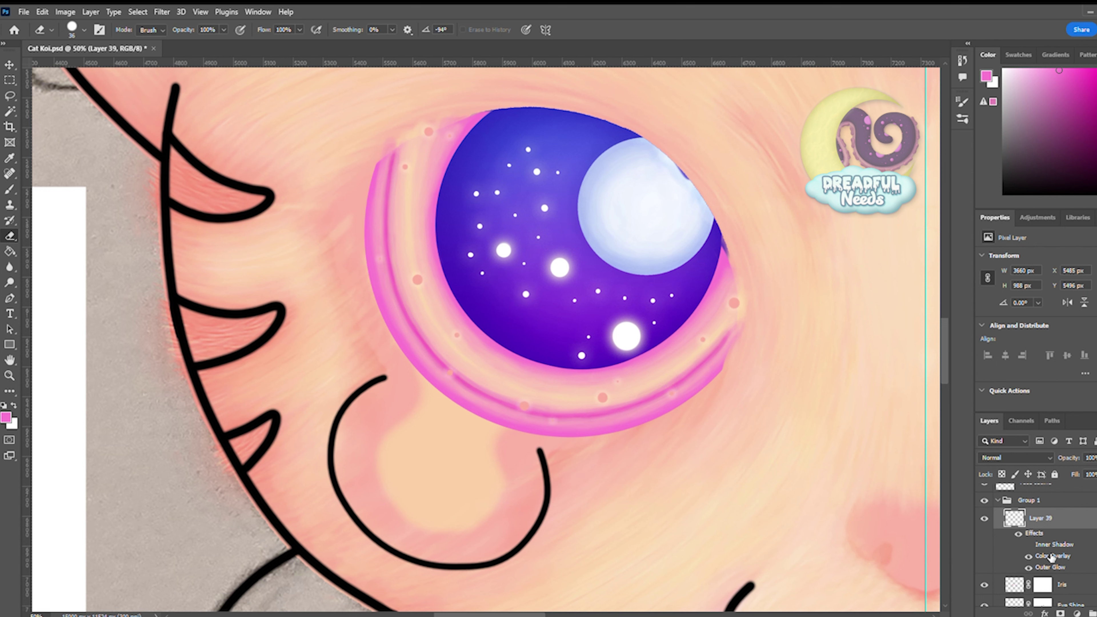
key("i")
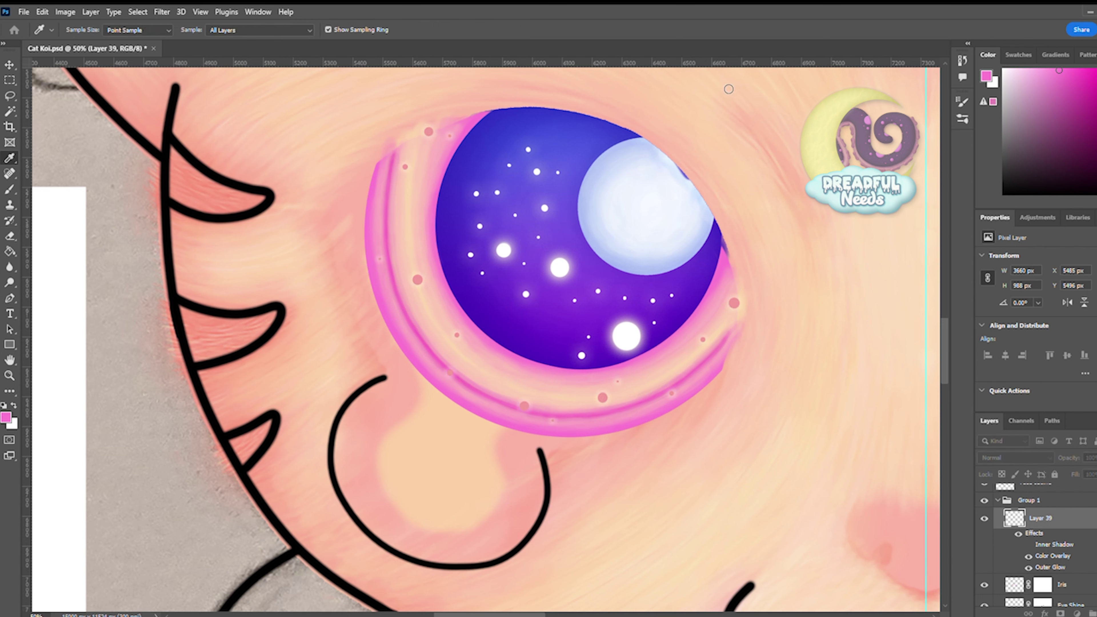
key("5")
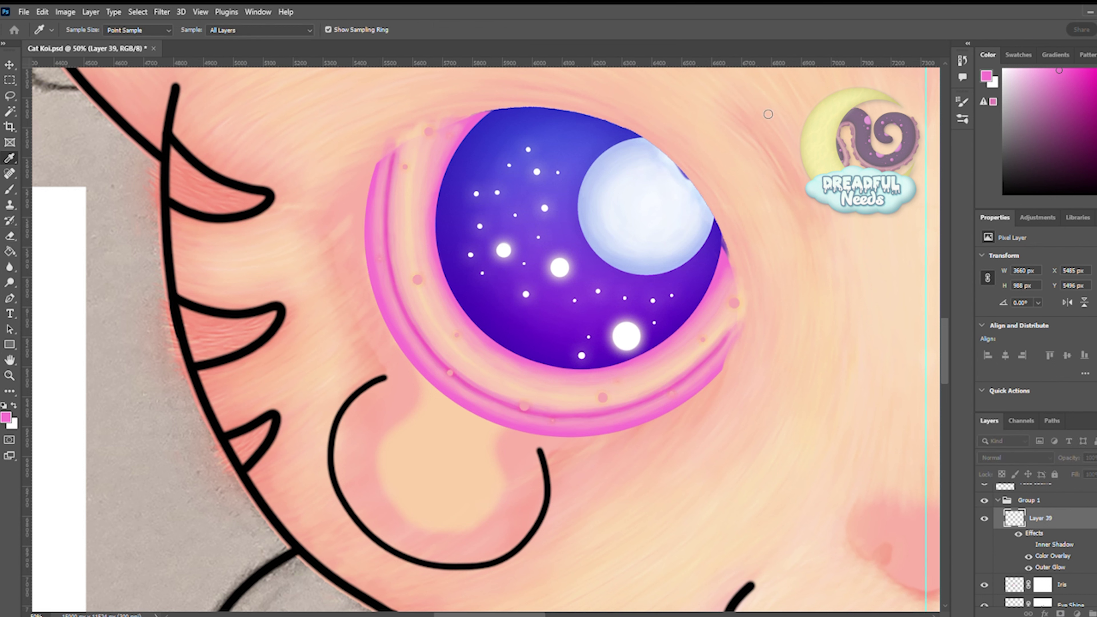
key("h")
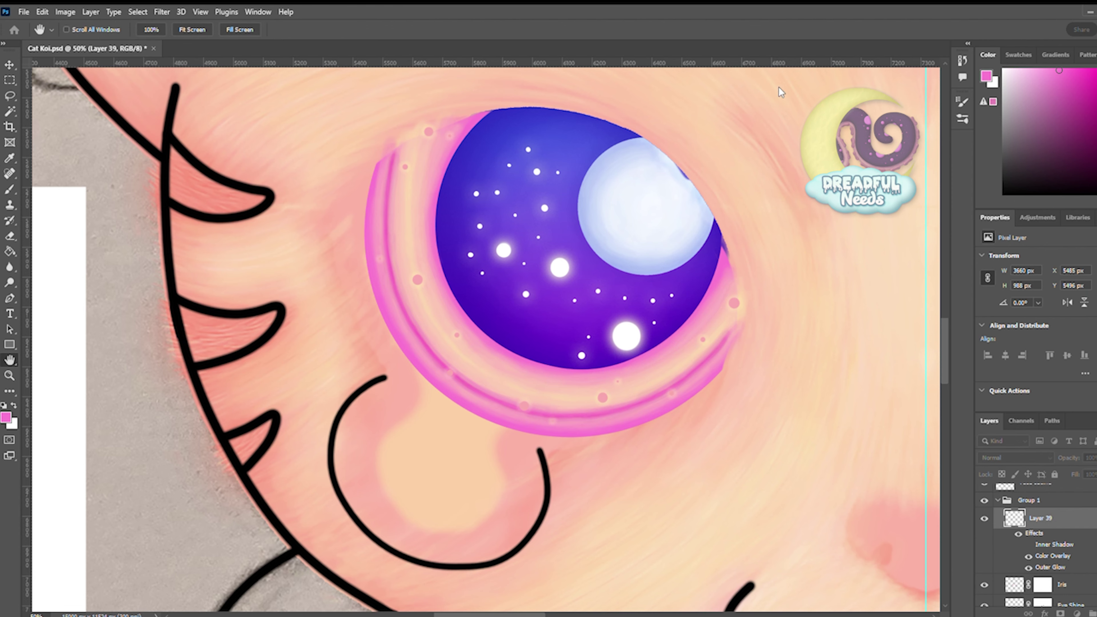
Save Cat Koi.psd, zoom in on the upper-left eye, and add a new empty layer.
key("z")
scroll(742, 326, "down", 3)
key("ctrl+s")
scroll(414, 393, "up", 3)
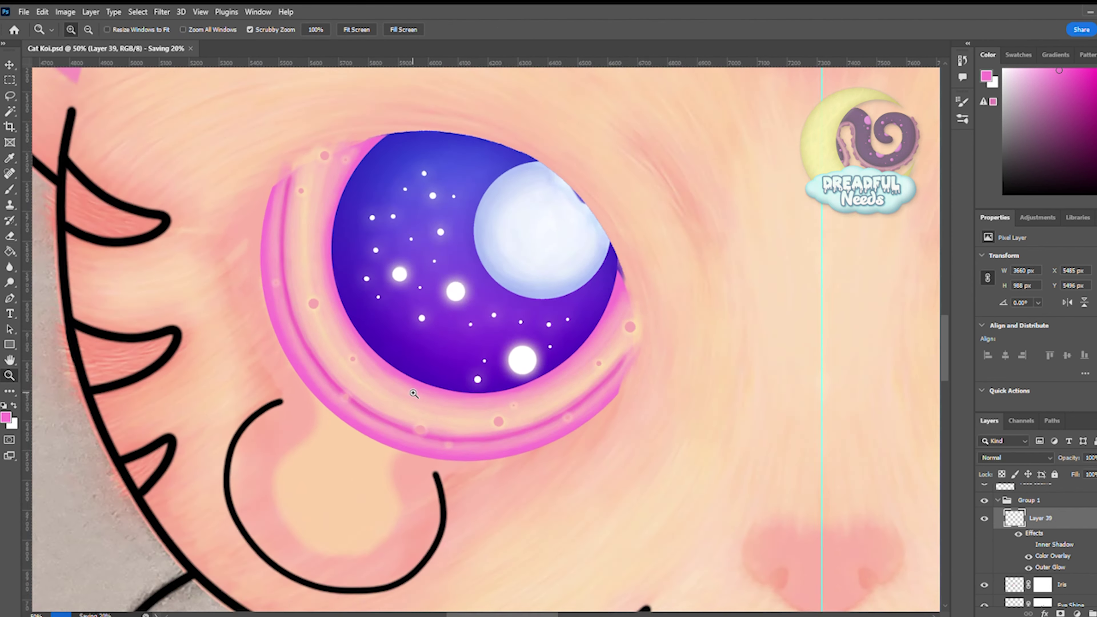
left_click(351, 188)
key("ctrl+shift+alt+n")
Paint faint radial lines across the pink ring with the brush at 12% opacity.
key("b")
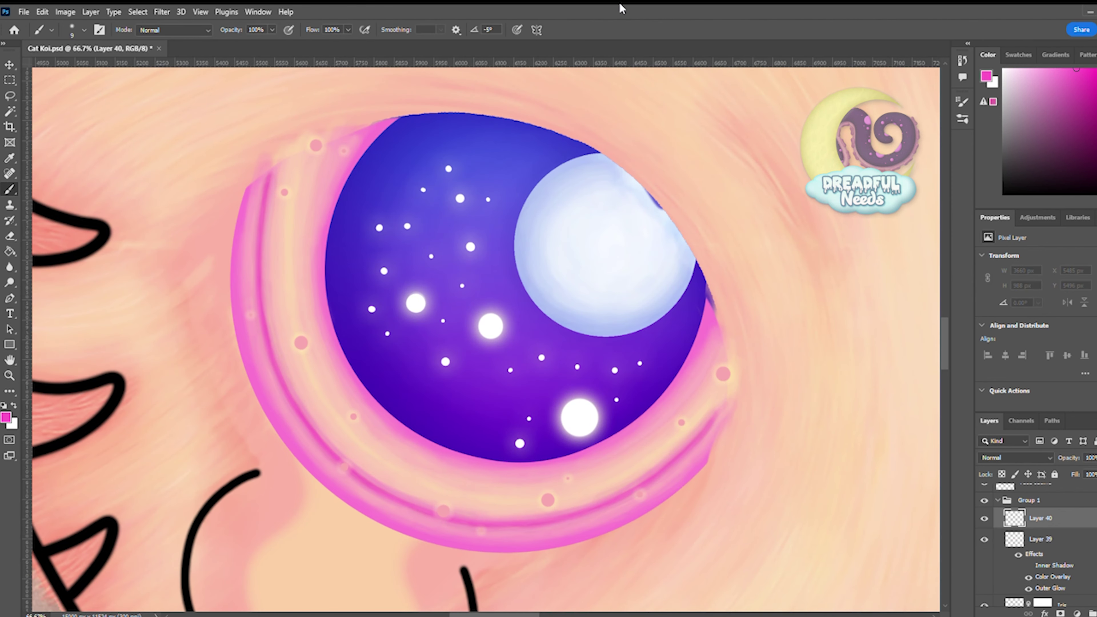
key("1")
key("2")
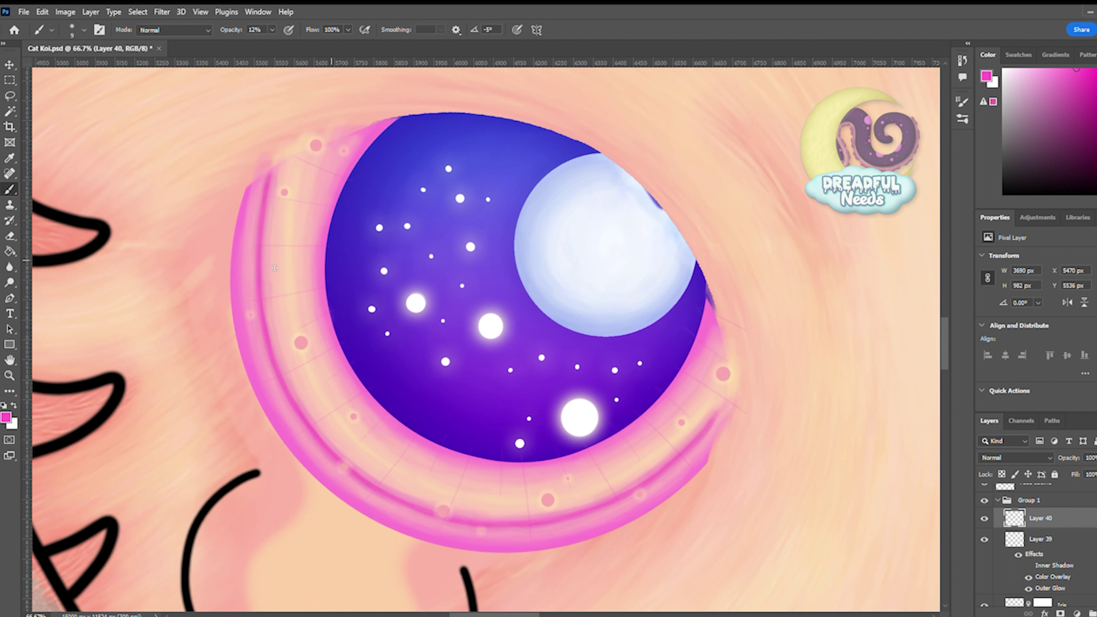
left_click_drag(314, 188, 349, 420)
left_click(1045, 613)
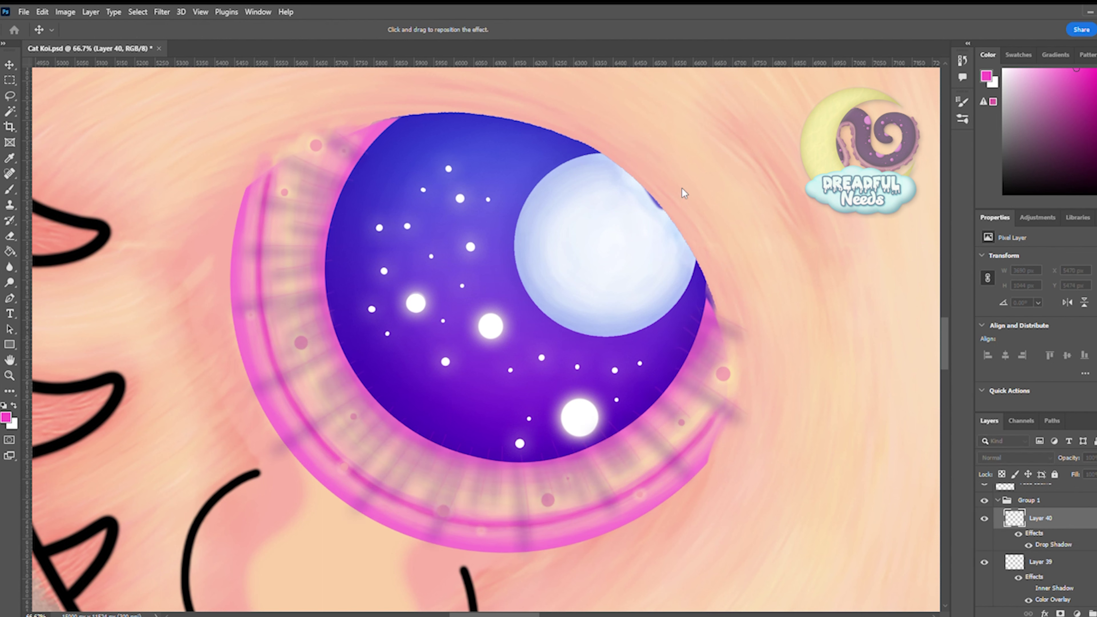